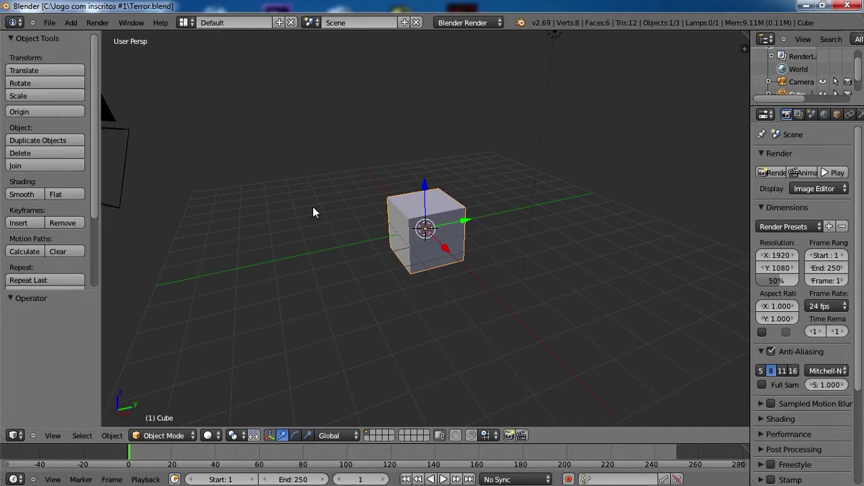
Step: Zoom and orbit around the cube, cancelling trial moves along Y and X
scroll(312, 206, down, 1)
scroll(312, 207, up, 1)
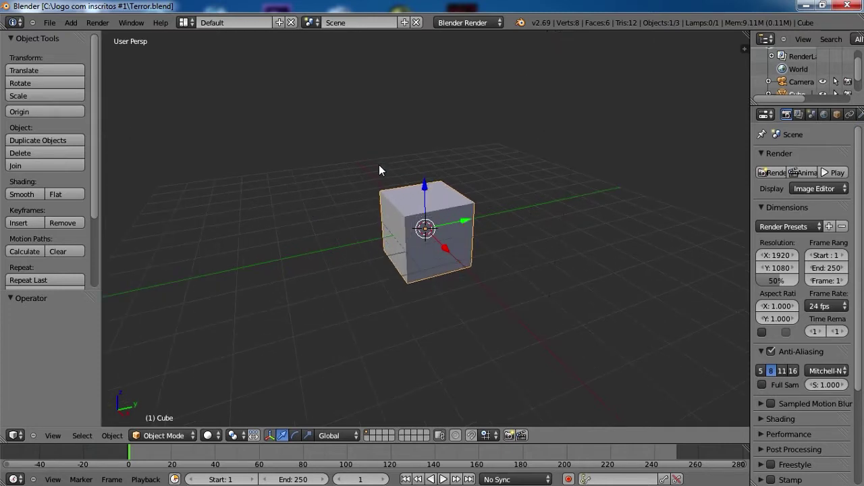
scroll(378, 165, down, 1)
scroll(381, 166, down, 1)
scroll(380, 167, up, 1)
scroll(381, 168, up, 1)
scroll(383, 168, up, 1)
scroll(398, 177, down, 4)
scroll(449, 228, up, 1)
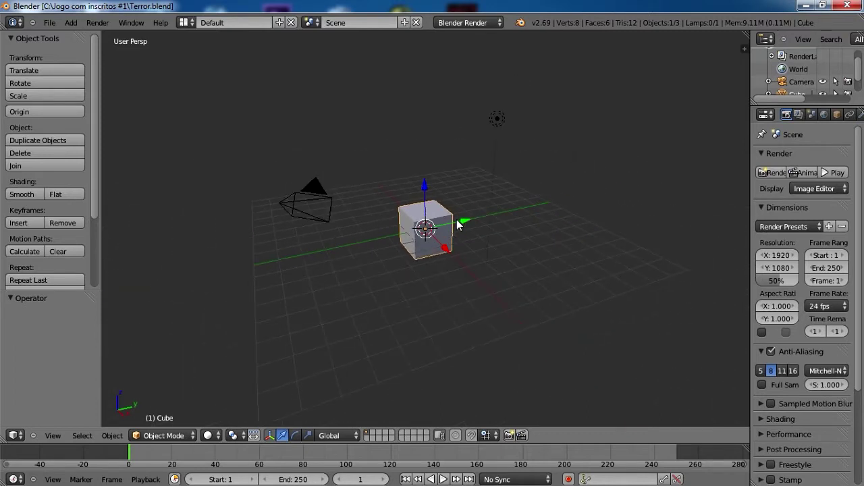
drag(458, 224, 384, 233)
right_click(384, 233)
scroll(461, 228, up, 2)
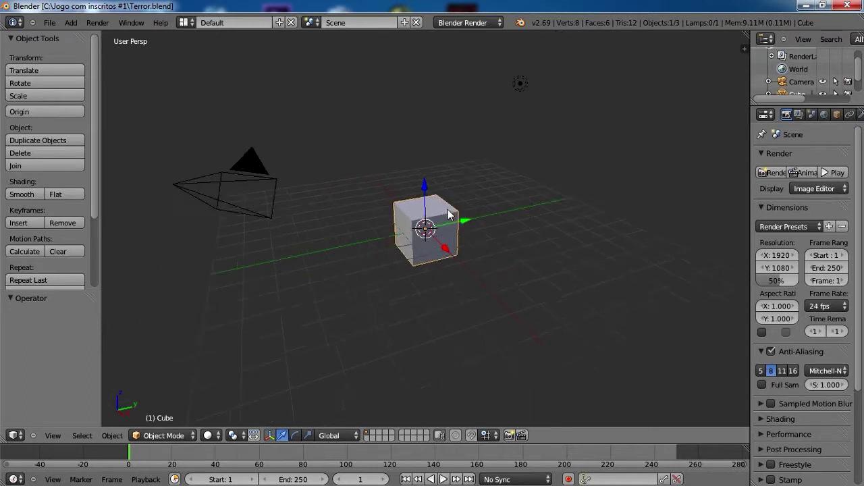
scroll(448, 214, down, 2)
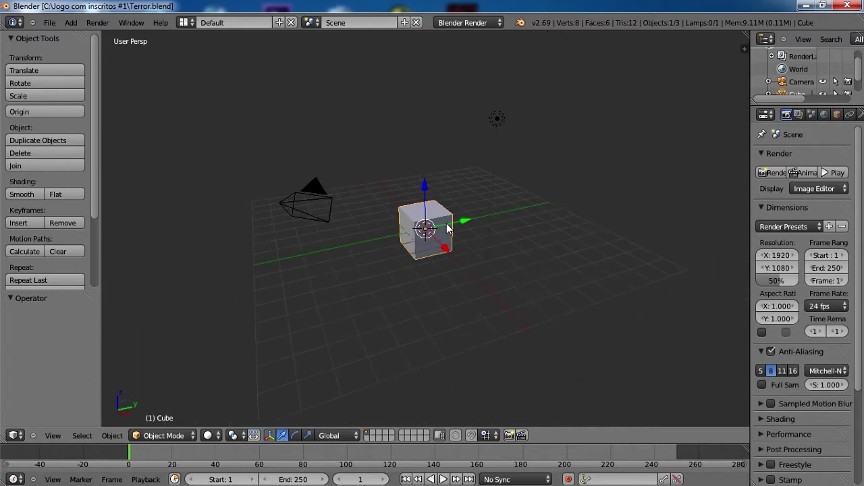
mouse_move(447, 209)
middle_down()
mouse_move(417, 216)
mouse_move(369, 197)
mouse_move(409, 253)
mouse_move(435, 259)
middle_up()
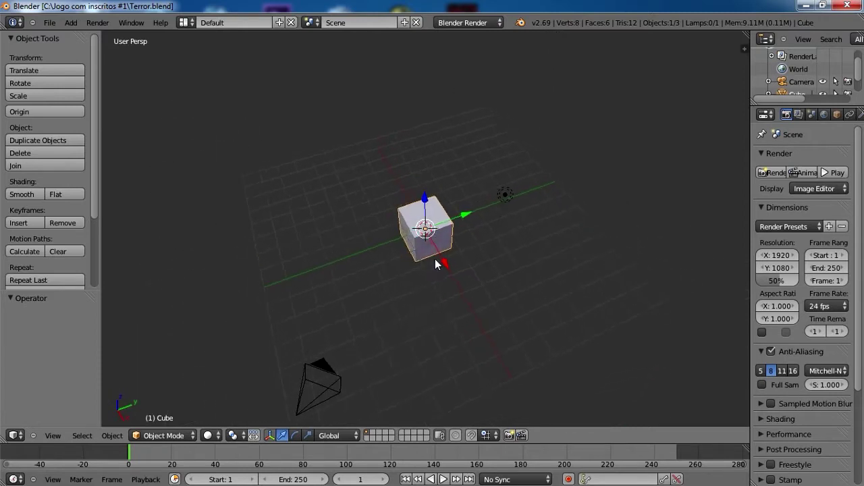
drag(447, 263, 465, 292)
right_click(468, 301)
mouse_move(468, 300)
middle_down()
mouse_move(455, 306)
mouse_move(394, 234)
mouse_move(444, 269)
middle_up()
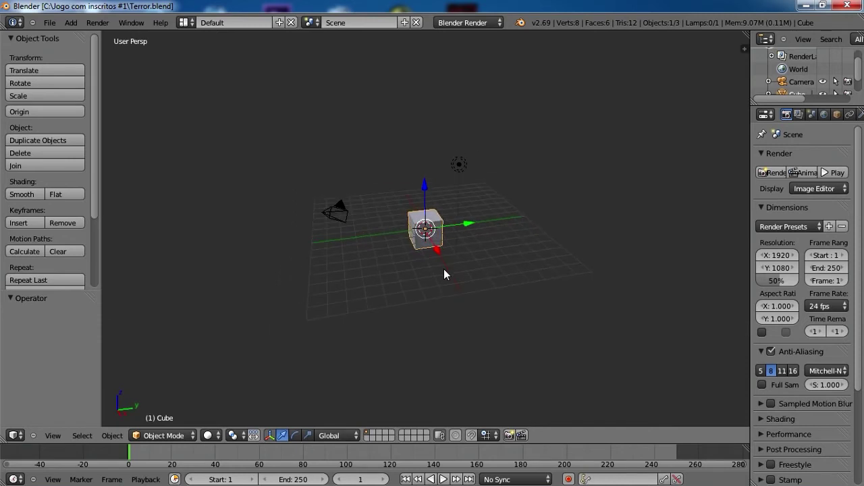
Step: Zoom in and out on the cube and orbit it from a low angle
scroll(444, 268, up, 2)
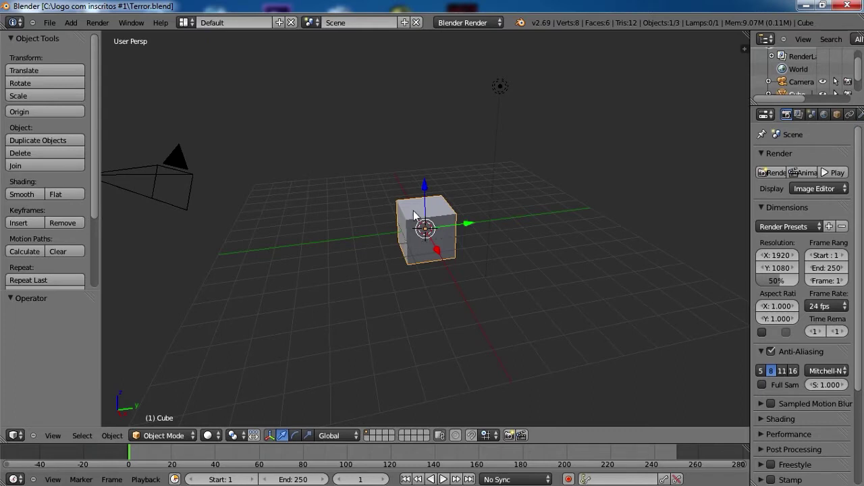
scroll(419, 213, down, 2)
scroll(420, 211, up, 2)
scroll(426, 207, up, 1)
scroll(428, 205, down, 1)
scroll(451, 193, down, 2)
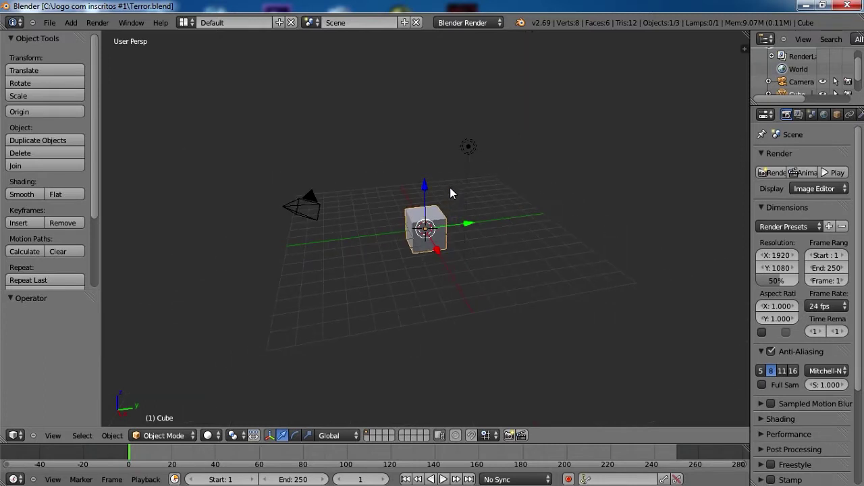
scroll(451, 189, up, 2)
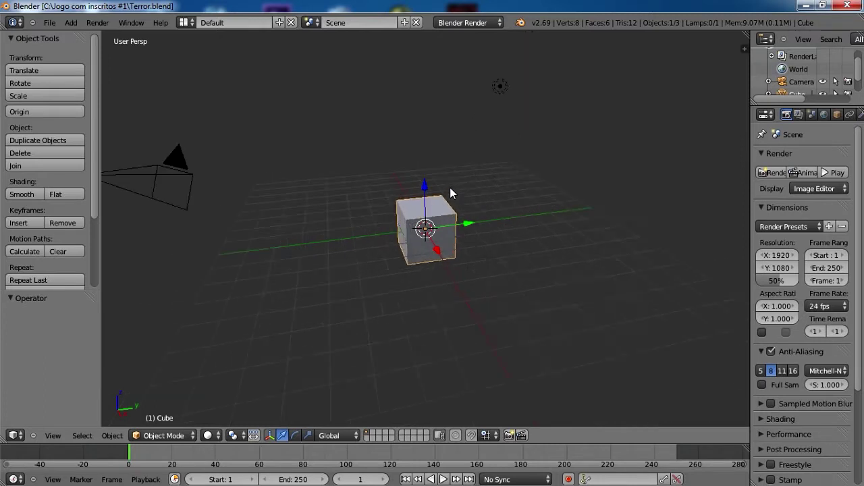
scroll(451, 193, up, 1)
scroll(451, 193, up, 1)
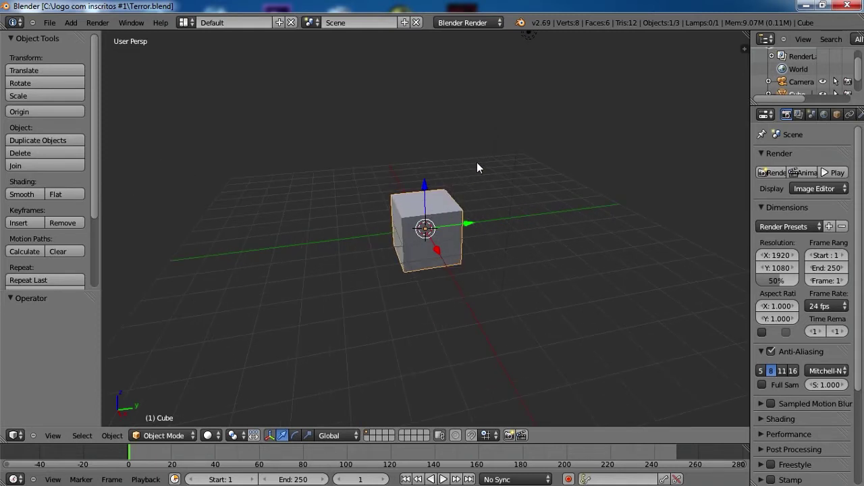
scroll(450, 159, down, 1)
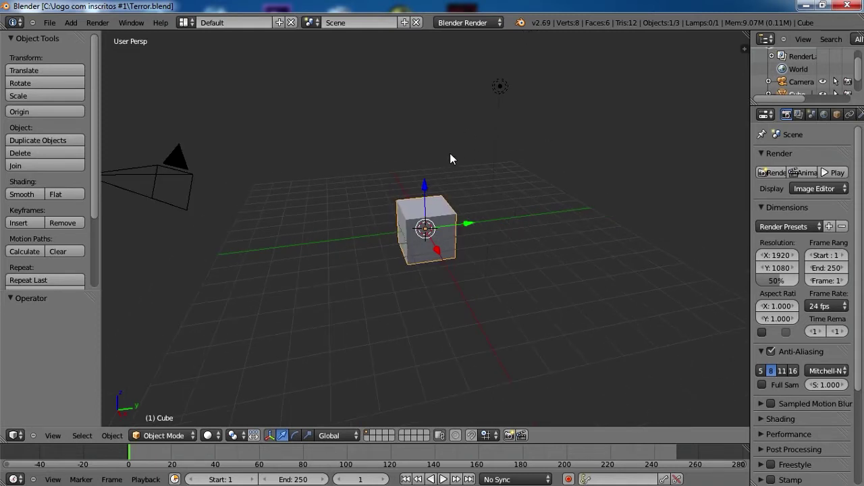
scroll(450, 153, down, 1)
scroll(444, 176, up, 1)
scroll(432, 209, down, 2)
scroll(427, 204, up, 2)
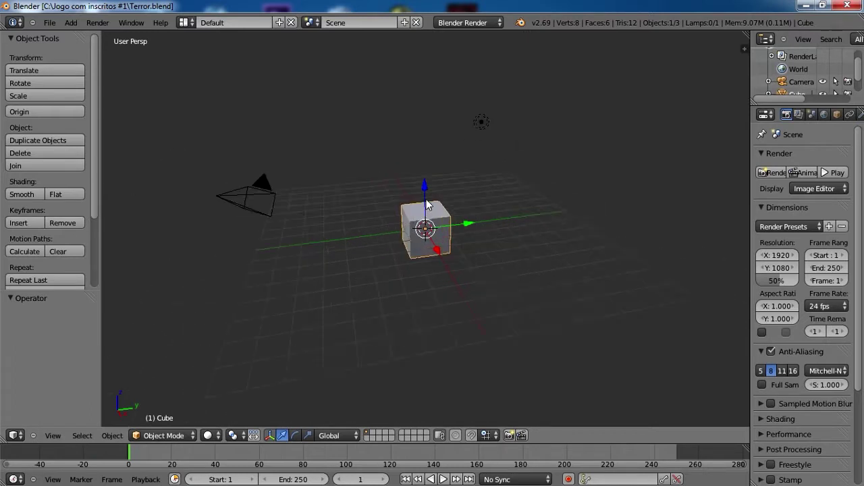
scroll(427, 204, up, 1)
scroll(427, 204, down, 2)
scroll(427, 204, up, 1)
scroll(427, 204, up, 1)
scroll(425, 204, down, 1)
scroll(422, 204, down, 1)
scroll(418, 203, up, 2)
scroll(418, 203, down, 3)
scroll(418, 203, up, 3)
key(g)
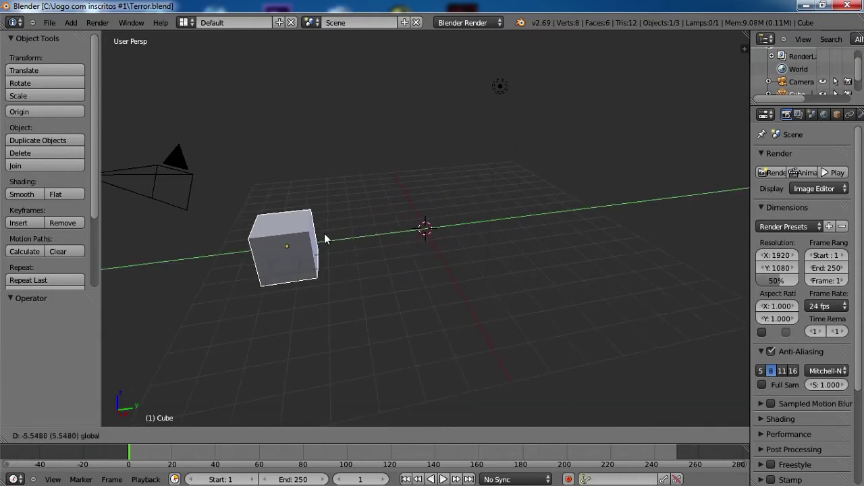
right_click(324, 243)
middle_drag(324, 243, 438, 217)
scroll(228, 71, up, 1)
scroll(210, 72, down, 2)
scroll(209, 73, up, 1)
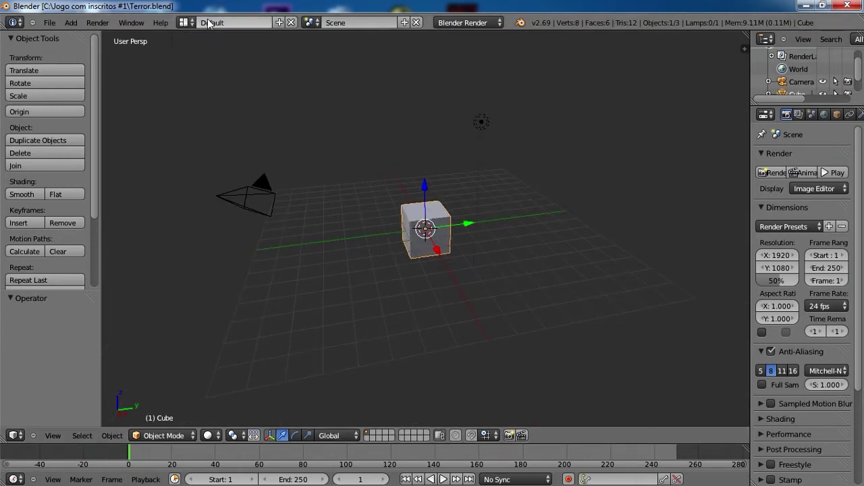
Step: Switch to the Game Logic layout and add a plane below the cube, scaled up large
click(188, 23)
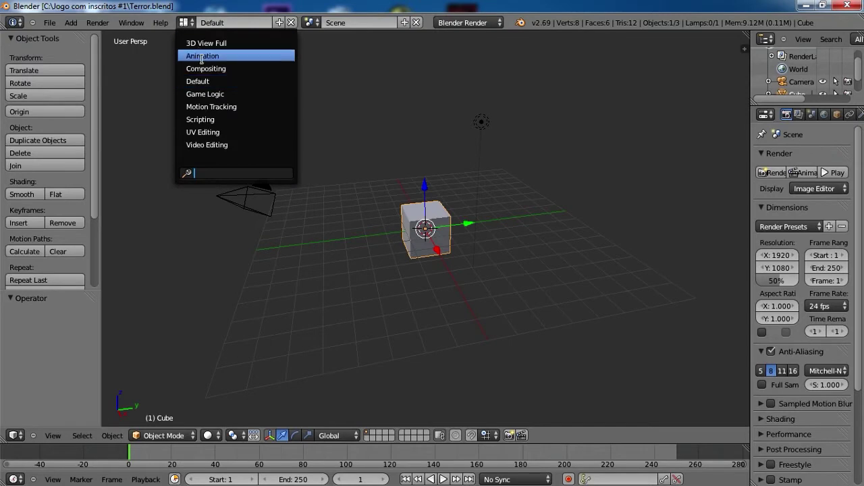
click(214, 94)
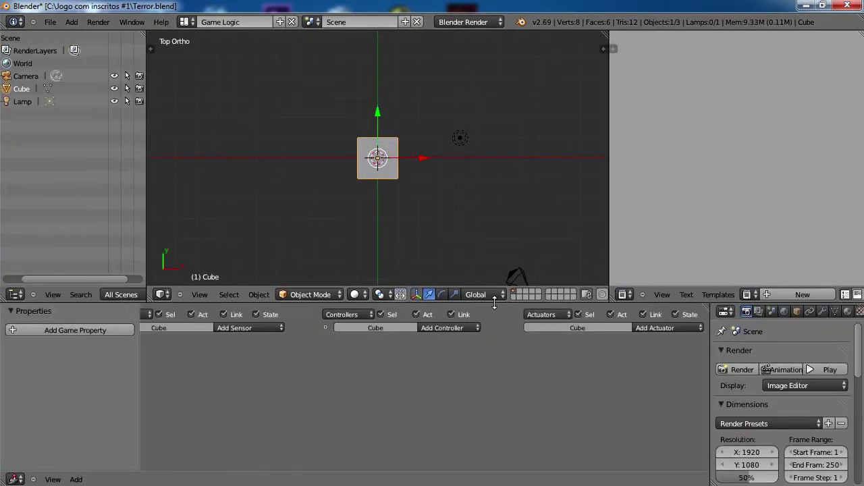
key(shift+a)
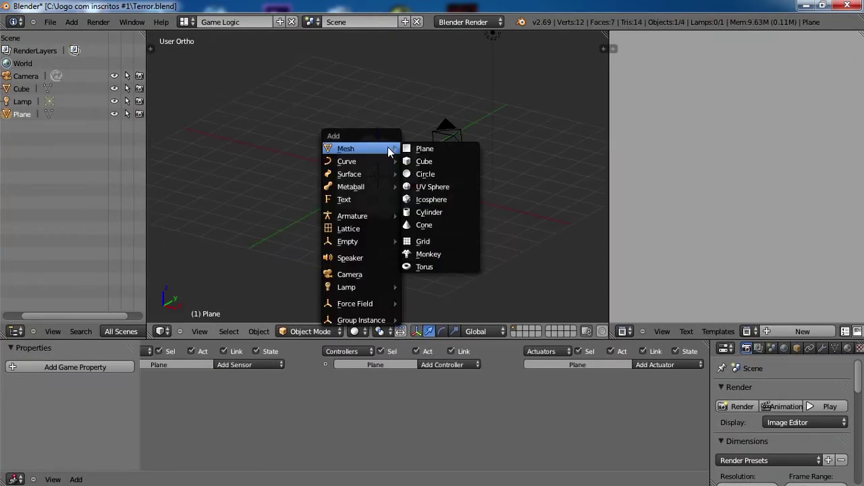
drag(378, 135, 380, 170)
key(s)
click(638, 188)
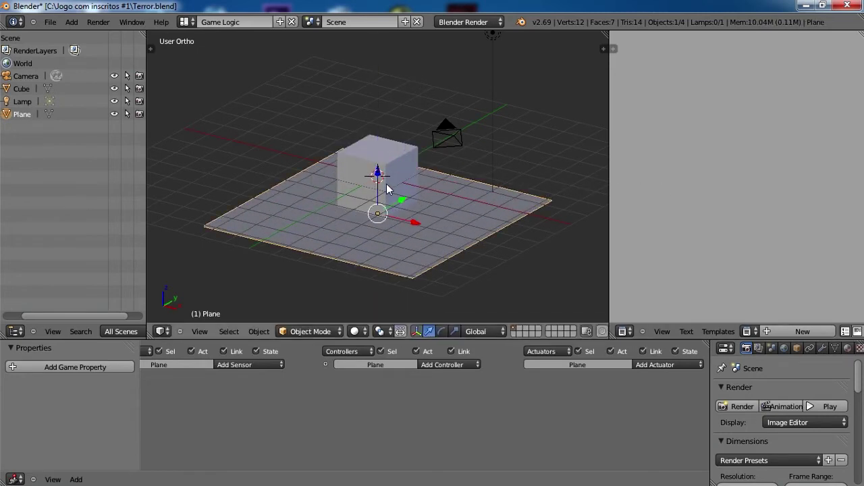
middle_drag(387, 189, 405, 216)
scroll(405, 216, down, 3)
key(s)
click(428, 231)
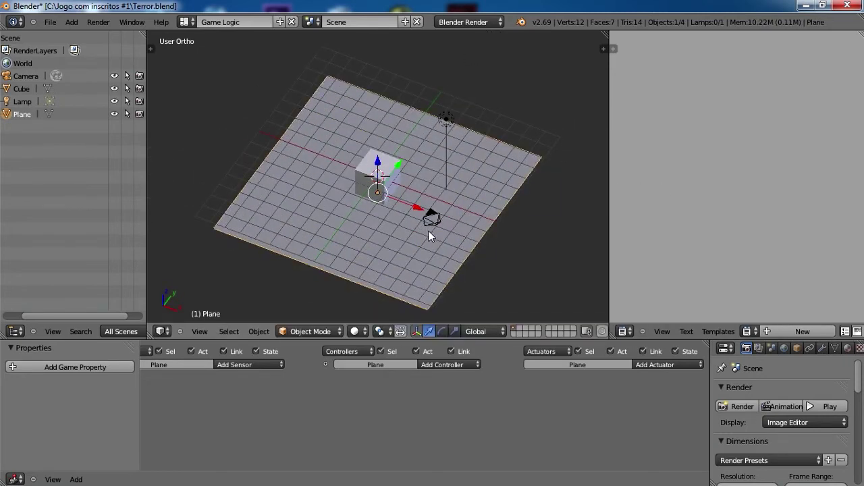
Step: Check the plane and cube from another angle, leaving the cube selected
right_click(385, 193)
scroll(433, 165, down, 2)
right_click(433, 165)
mouse_move(410, 175)
middle_down()
mouse_move(386, 187)
mouse_move(424, 206)
mouse_move(374, 185)
mouse_move(324, 97)
mouse_move(388, 120)
mouse_move(412, 141)
mouse_move(414, 180)
mouse_move(387, 187)
mouse_move(320, 166)
mouse_move(424, 161)
middle_up()
right_click(375, 185)
scroll(413, 181, up, 2)
scroll(386, 187, up, 1)
Step: Scale the cube along Z into a tall box
key(g)
key(z)
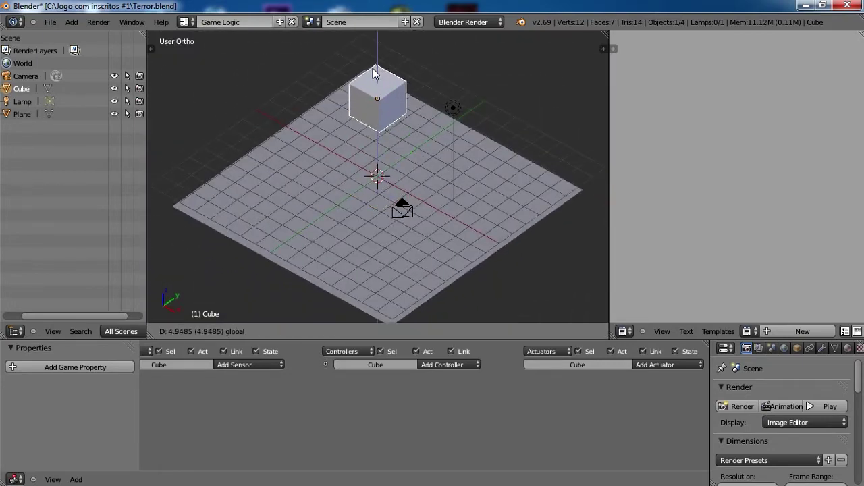
key(Escape)
key(s)
key(z)
click(497, 121)
key(g)
key(z)
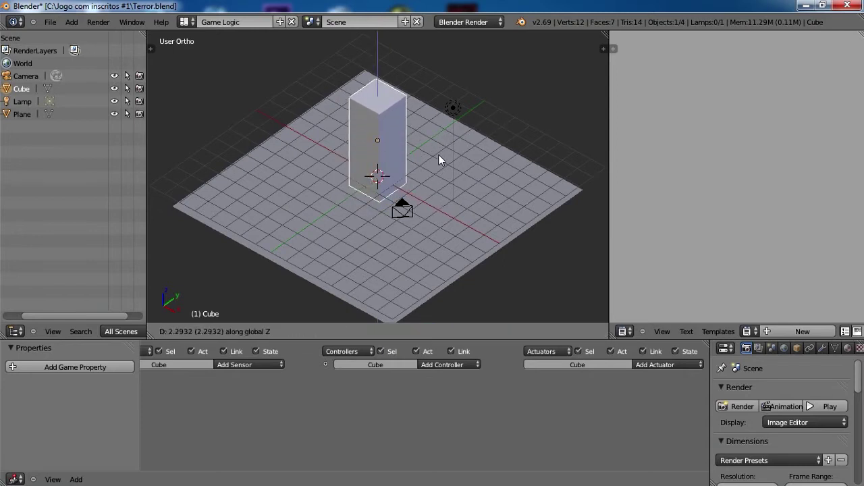
click(438, 161)
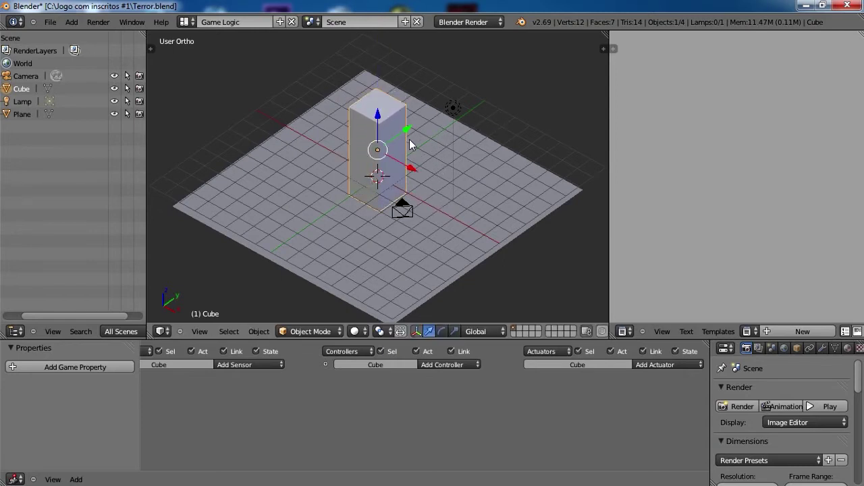
Step: Readjust the box's height along Z and move it vertically into place
key(s)
key(z)
click(392, 138)
key(g)
key(z)
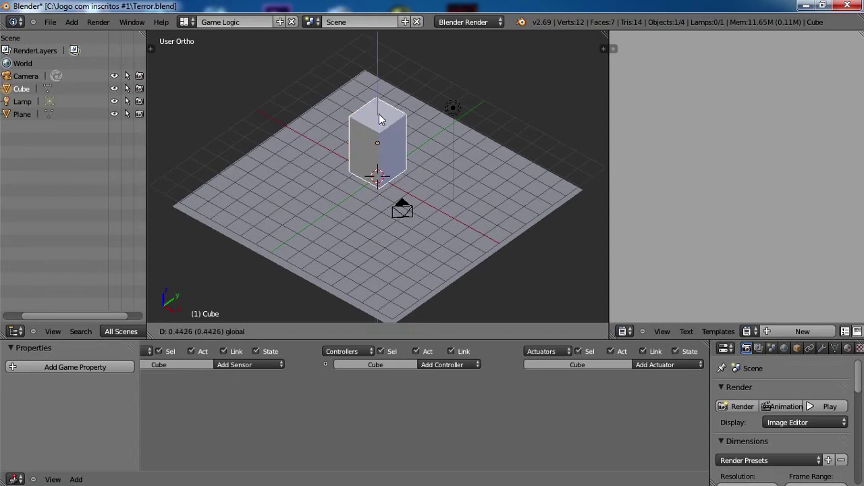
click(389, 115)
key(z)
Step: Stretch the box taller along Z
key(s)
key(z)
key(Escape)
key(z)
key(s)
key(z)
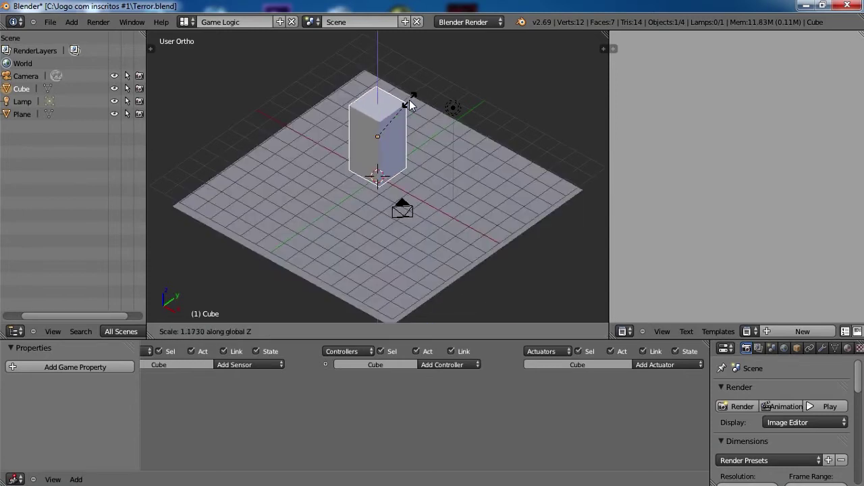
click(415, 103)
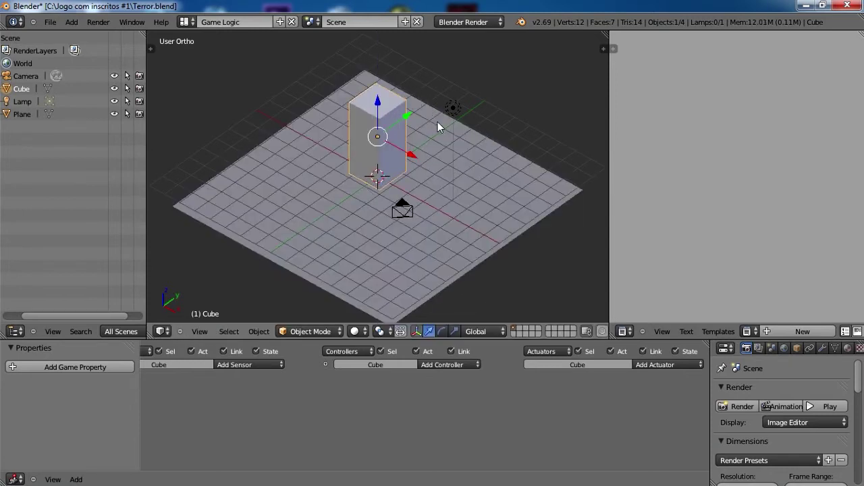
Step: Undo an accidental box move, orbit to a lower angle and select the camera
scroll(432, 132, down, 1)
click(378, 115)
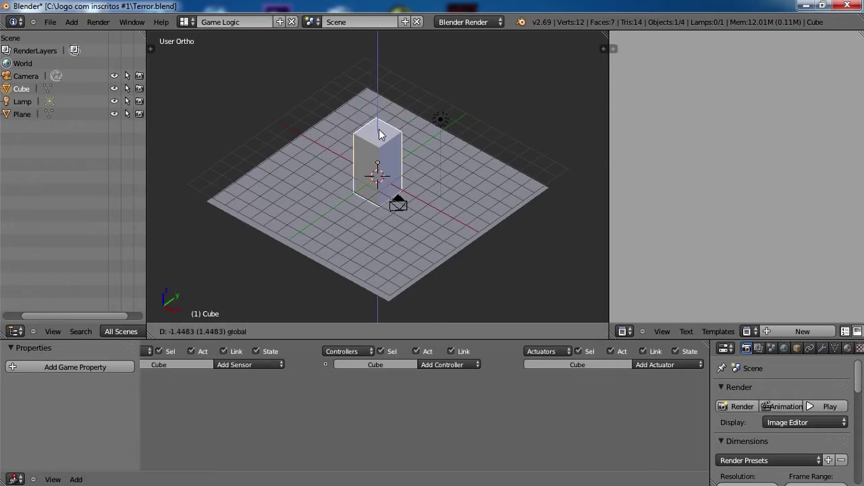
key(Escape)
mouse_move(399, 112)
middle_down()
mouse_move(245, 126)
mouse_move(251, 106)
mouse_move(281, 140)
middle_up()
right_click(299, 156)
Step: Rotate and move the camera so it sits at the top centre of the tall cube
scroll(308, 167, up, 2)
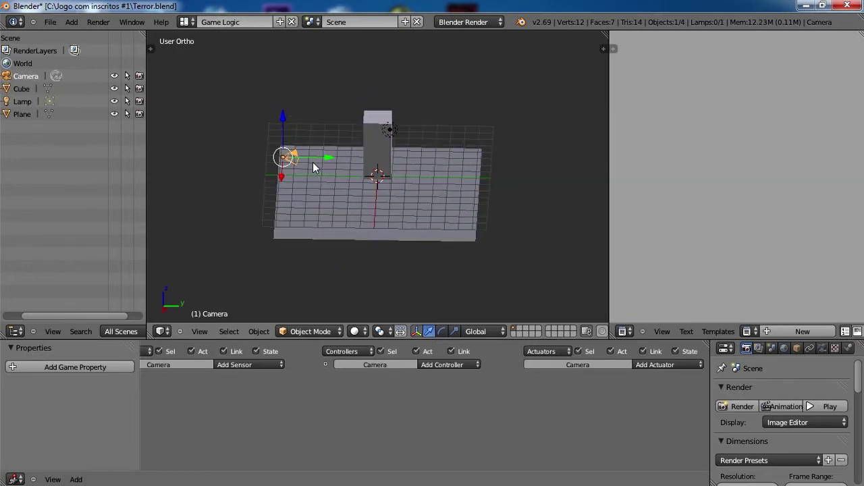
key(KP_7)
key(r)
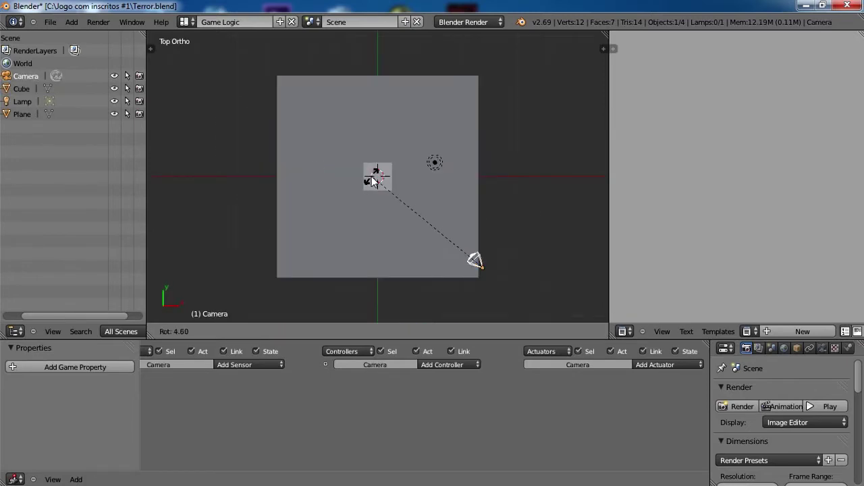
click(466, 160)
key(g)
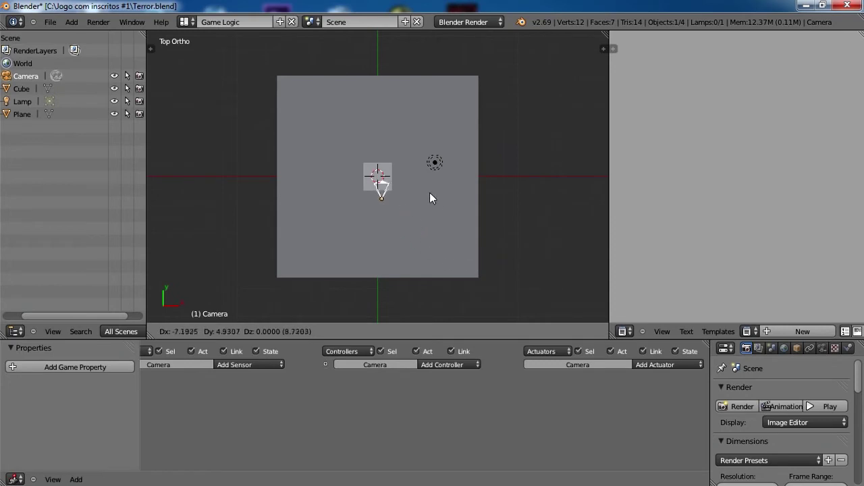
click(425, 173)
key(KP_3)
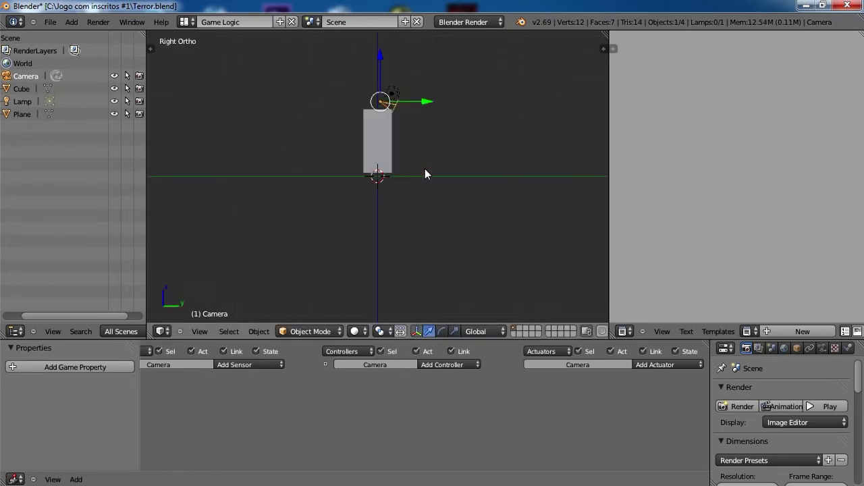
key(g)
click(431, 193)
key(r)
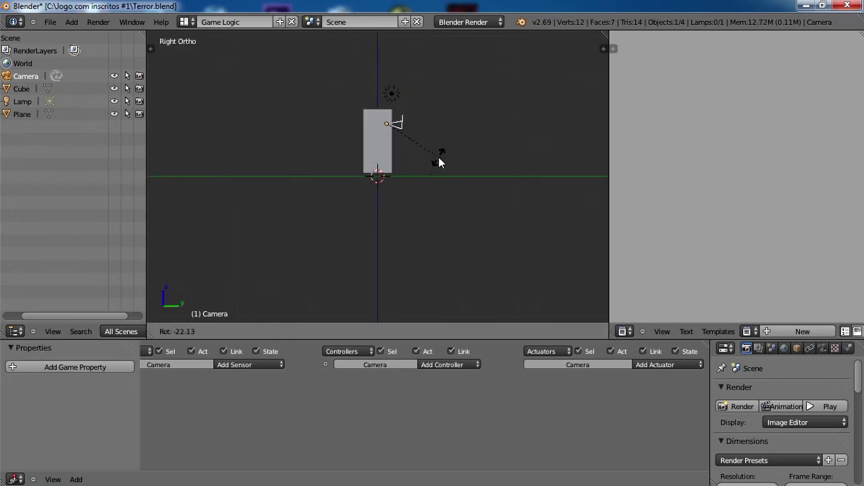
click(438, 157)
key(g)
click(433, 155)
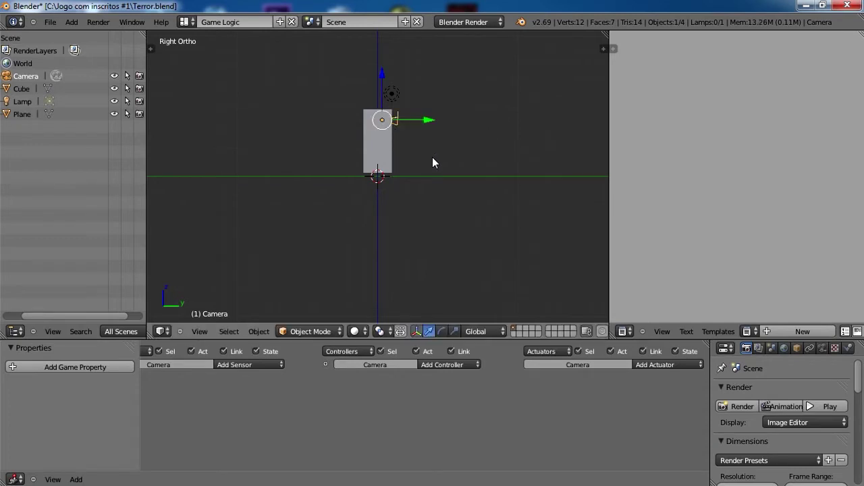
Step: Look through the camera with textured shading to check its framing of the cube
key(KP_0)
scroll(432, 162, down, 4)
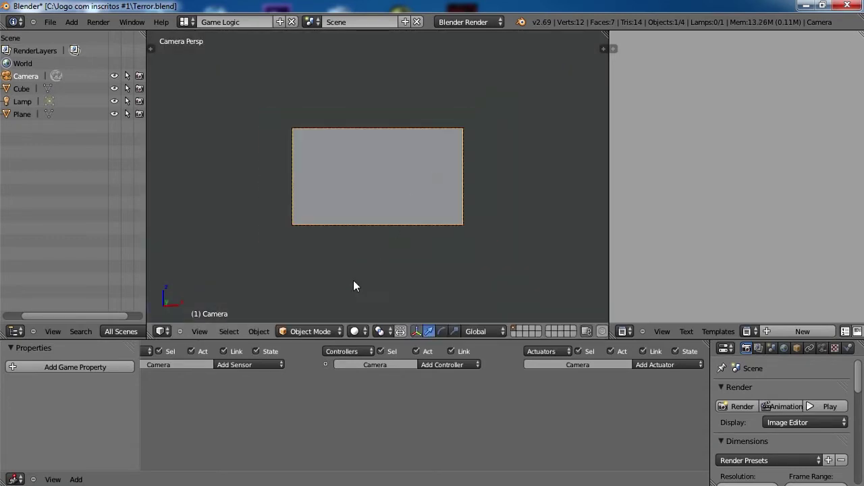
click(360, 328)
click(377, 276)
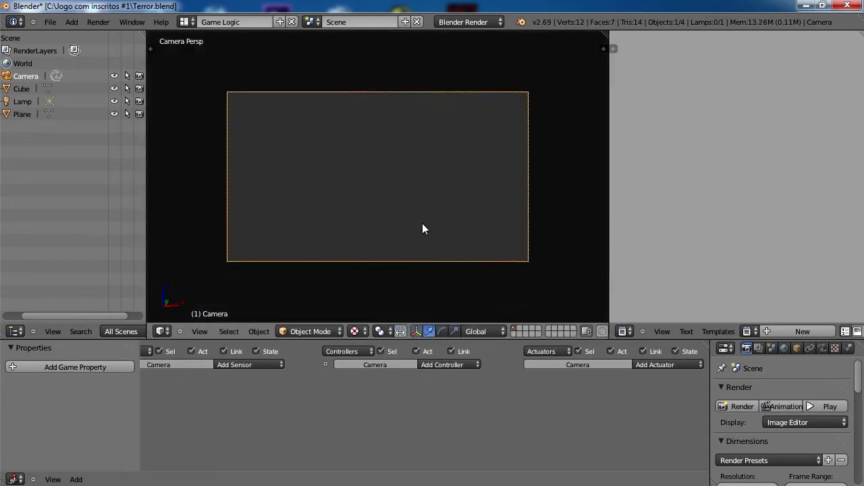
mouse_move(419, 224)
middle_down()
mouse_move(343, 245)
mouse_move(332, 216)
mouse_move(351, 214)
middle_up()
key(KP_0)
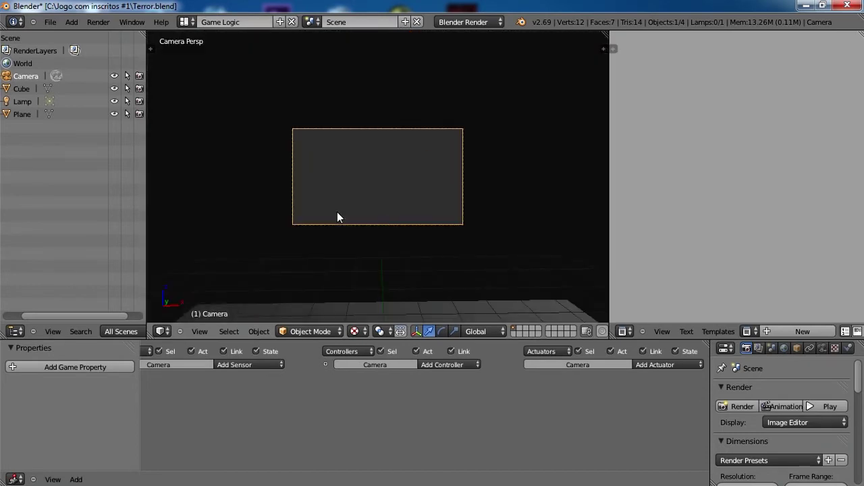
scroll(337, 217, up, 2)
scroll(337, 217, down, 2)
scroll(384, 233, down, 2)
scroll(386, 239, up, 4)
middle_drag(386, 238, 265, 243)
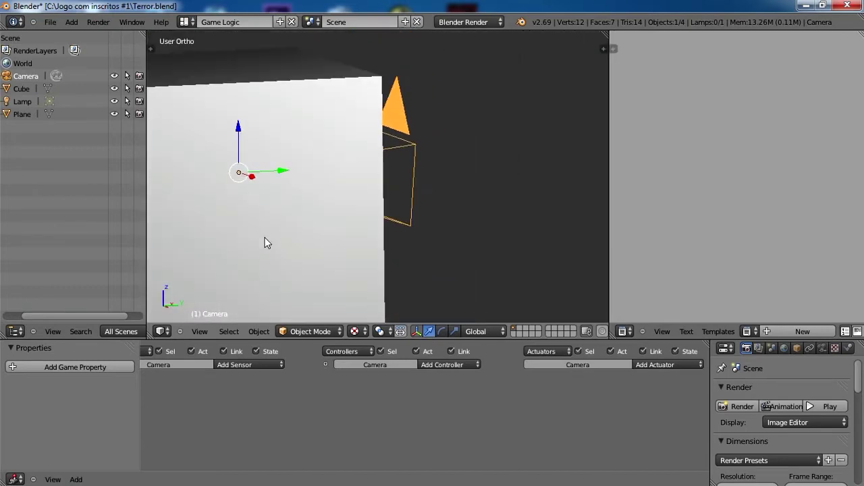
key(KP_3)
scroll(270, 240, down, 4)
scroll(311, 236, down, 2)
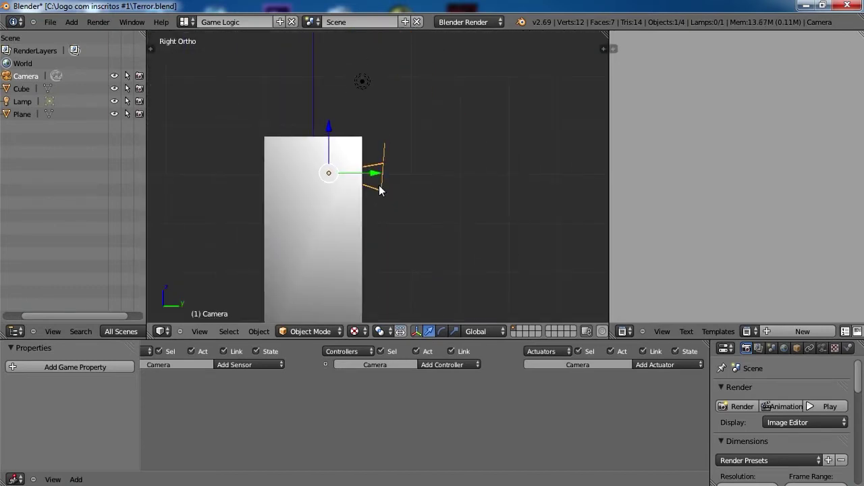
scroll(379, 193, down, 1)
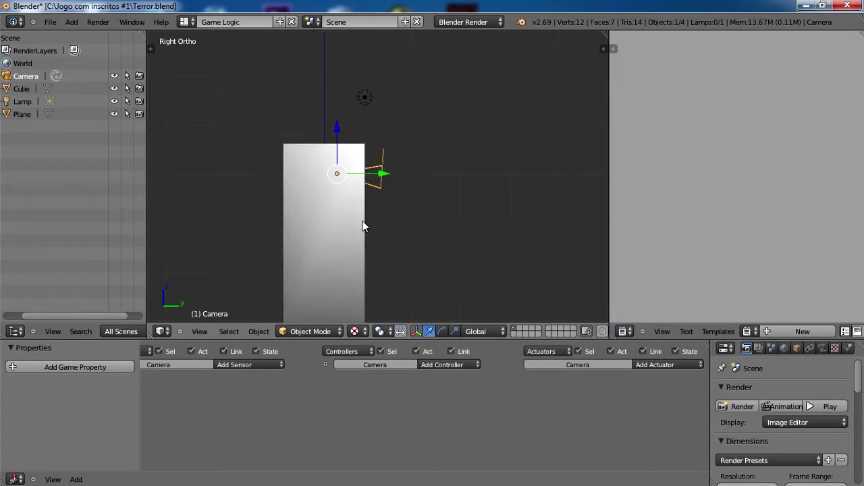
Step: Select the camera with the cube active and parent them using Ctrl+P > Object
right_click(362, 226)
right_click(378, 190)
shift+right_click(343, 245)
scroll(304, 253, down, 1)
scroll(301, 251, up, 1)
scroll(349, 192, down, 1)
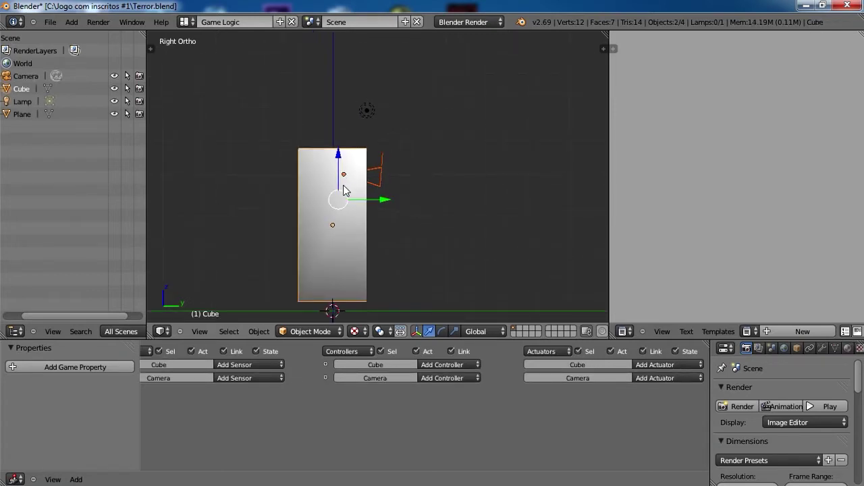
right_click(362, 247)
shift+right_click(383, 166)
shift+right_click(360, 229)
key(ctrl+p)
click(358, 224)
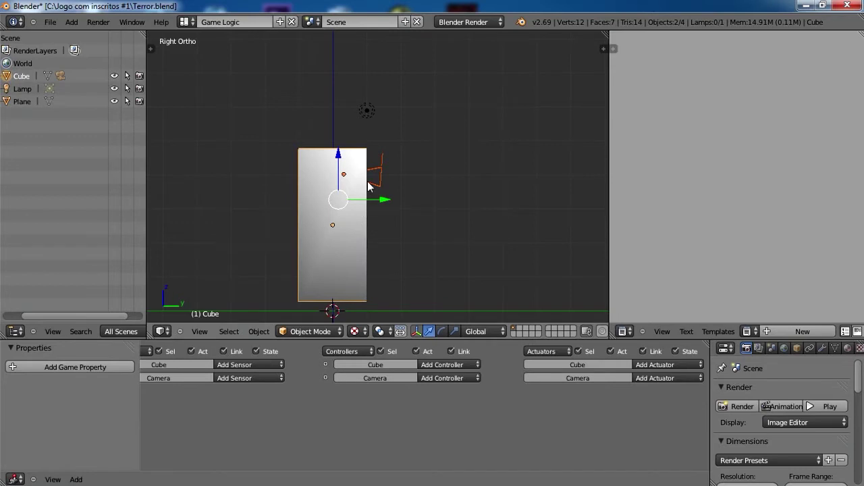
Step: Test-move the cube along Y with its camera, cancelling so it stays at the origin
right_click(356, 246)
key(g)
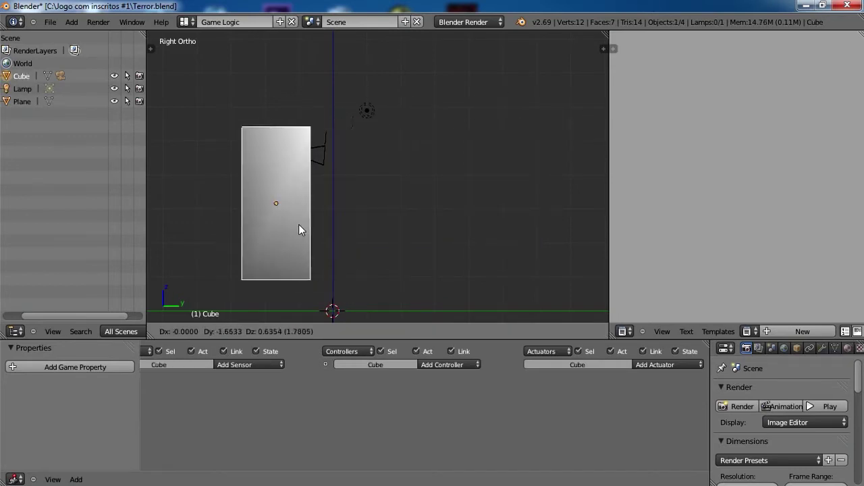
right_click(299, 225)
key(g)
key(y)
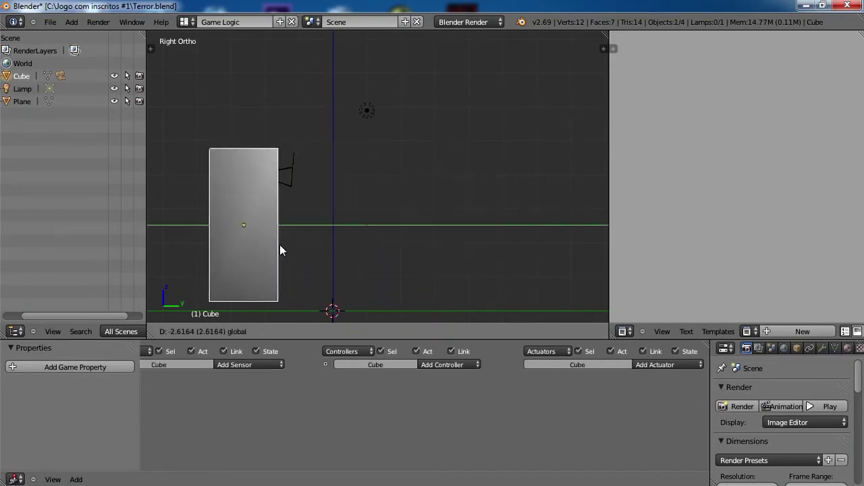
right_click(361, 215)
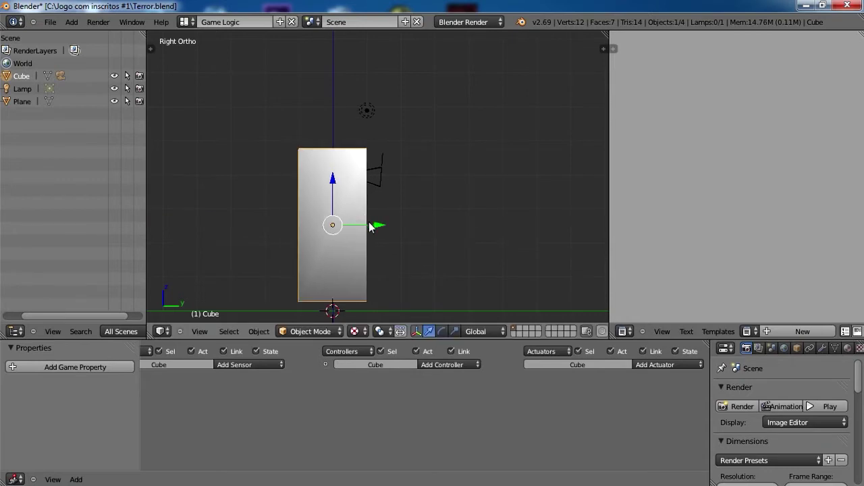
key(g)
key(y)
right_click(379, 227)
scroll(372, 198, down, 2)
scroll(372, 198, up, 1)
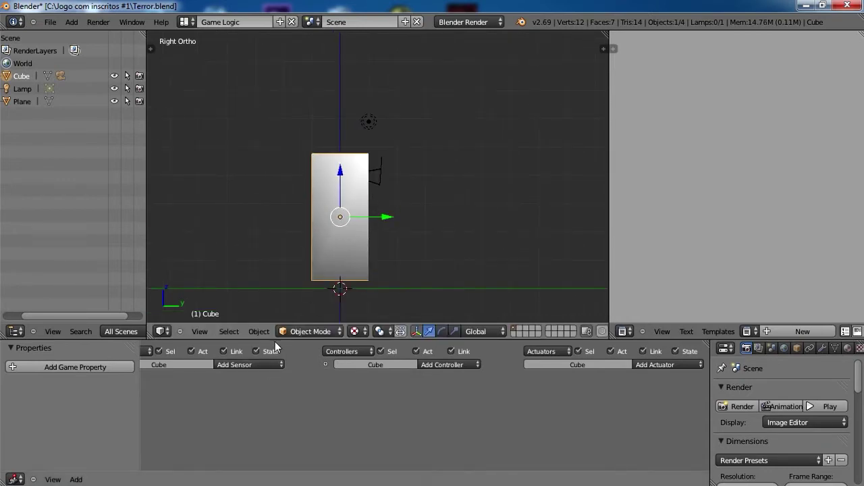
drag(275, 342, 270, 291)
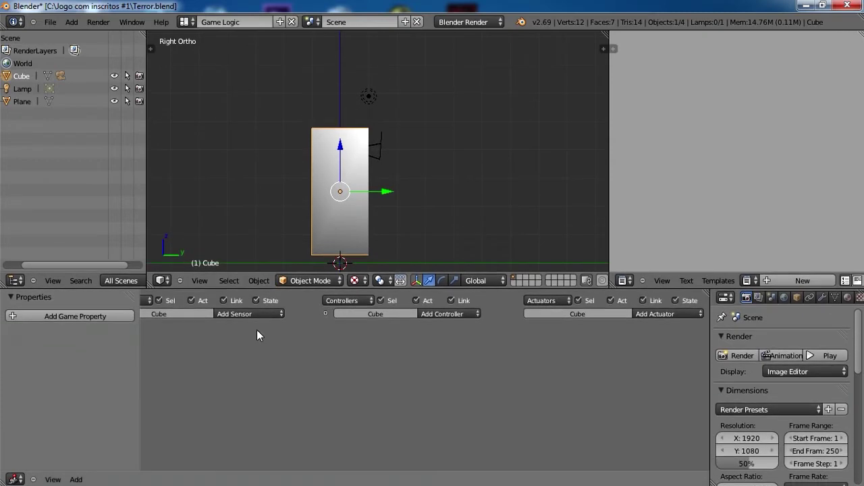
Step: Add two Keyboard sensors to the cube, keyed to W and A
click(256, 314)
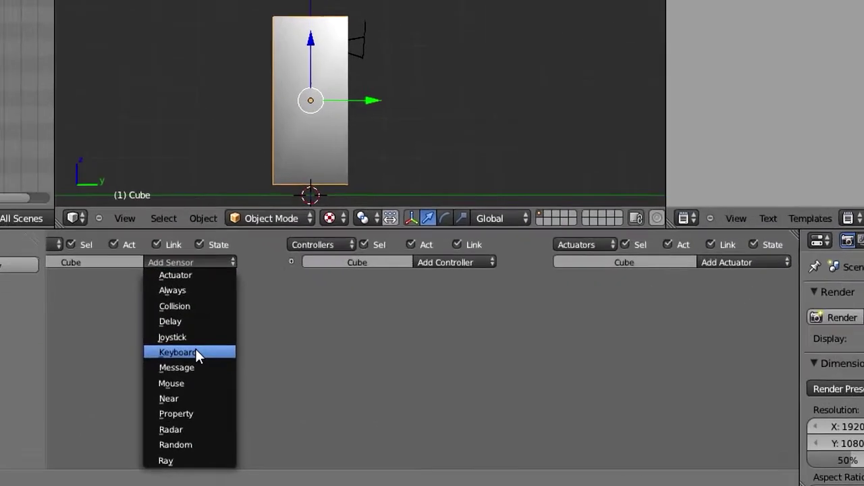
click(239, 383)
click(130, 325)
key(w)
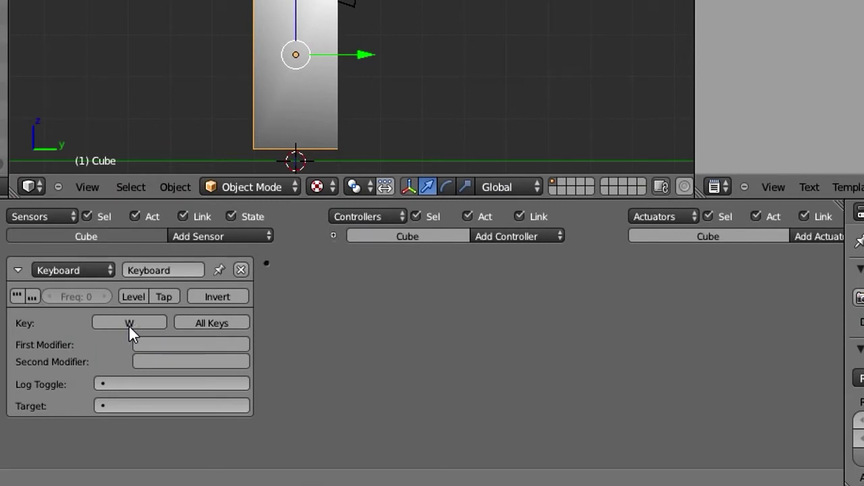
click(18, 272)
click(242, 237)
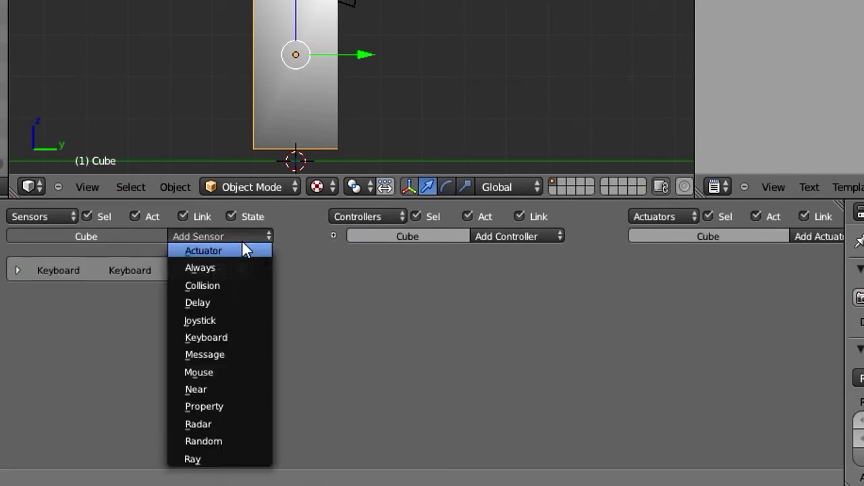
click(233, 339)
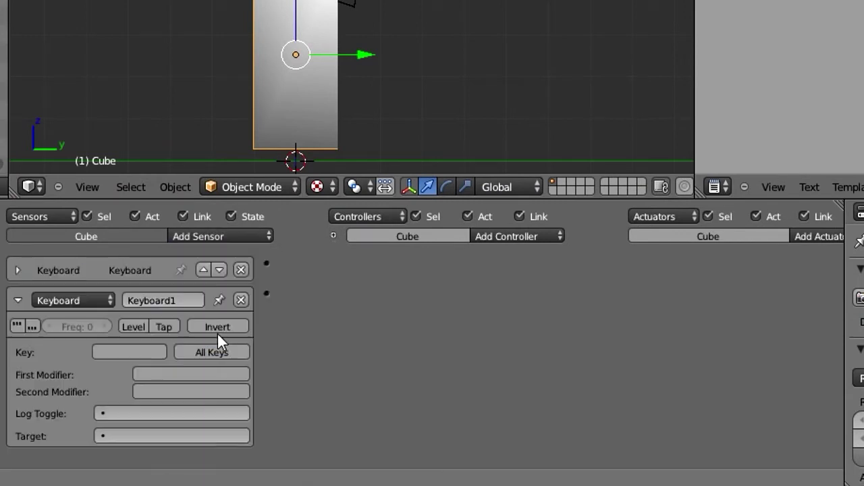
click(112, 352)
key(a)
Step: Add a third Keyboard sensor keyed to D and collapse Keyboard1 and Keyboard2
click(259, 234)
click(237, 336)
scroll(224, 249, down, 3)
click(101, 434)
key(d)
scroll(299, 329, up, 5)
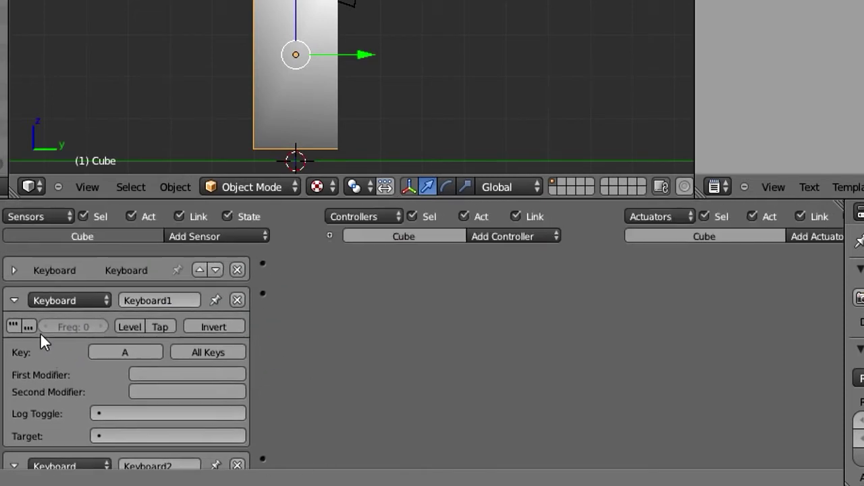
click(13, 300)
click(13, 331)
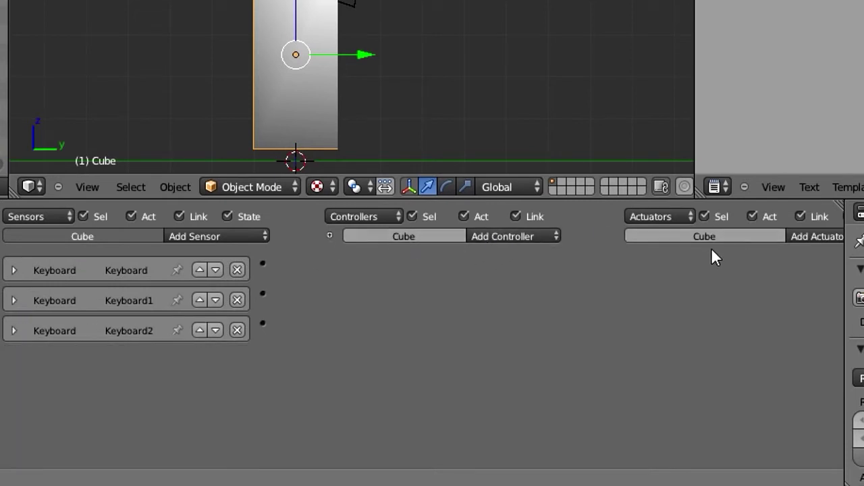
ctrl+scroll(662, 250, right, 2)
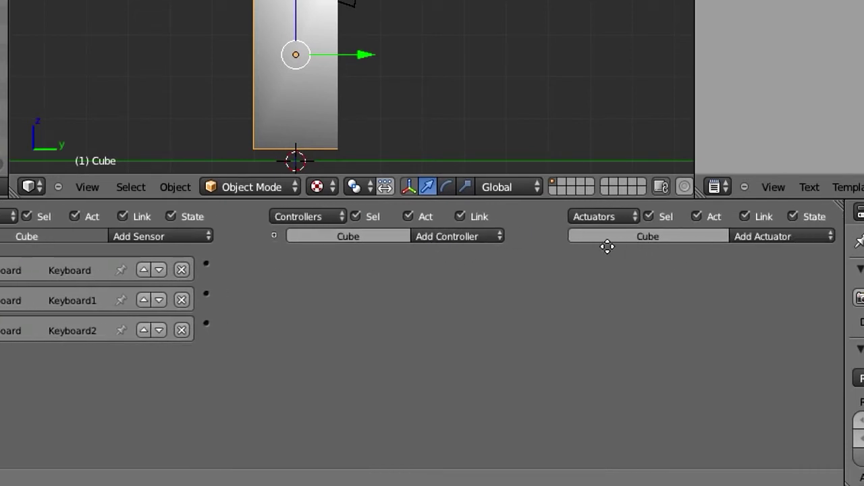
Step: Add a Motion actuator and link the first Keyboard sensor to it through an And controller
click(797, 237)
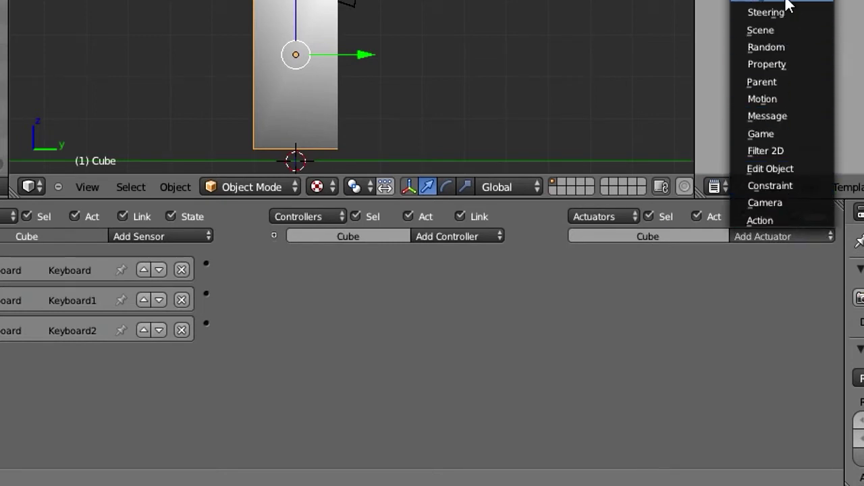
click(782, 99)
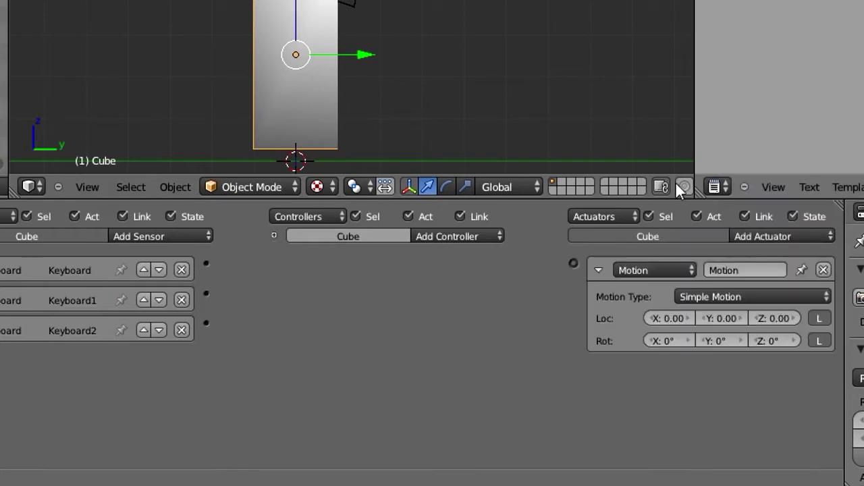
mouse_move(207, 263)
mouse_down()
mouse_move(572, 263)
mouse_move(207, 264)
mouse_up()
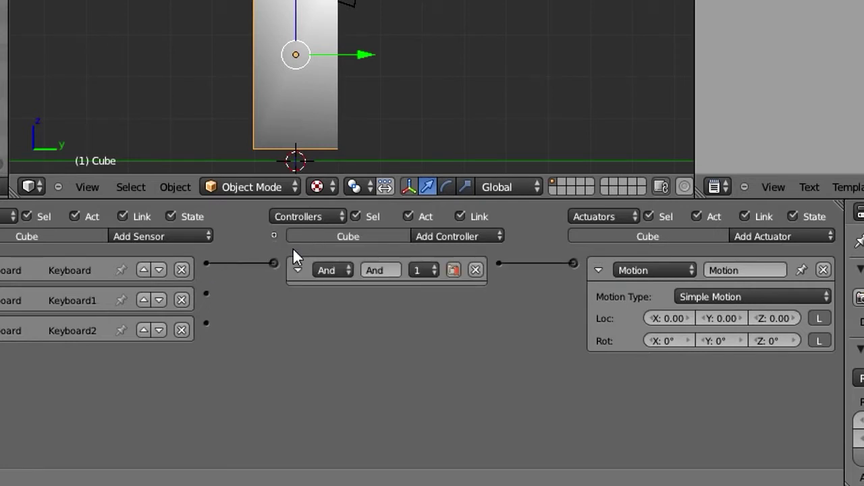
click(298, 269)
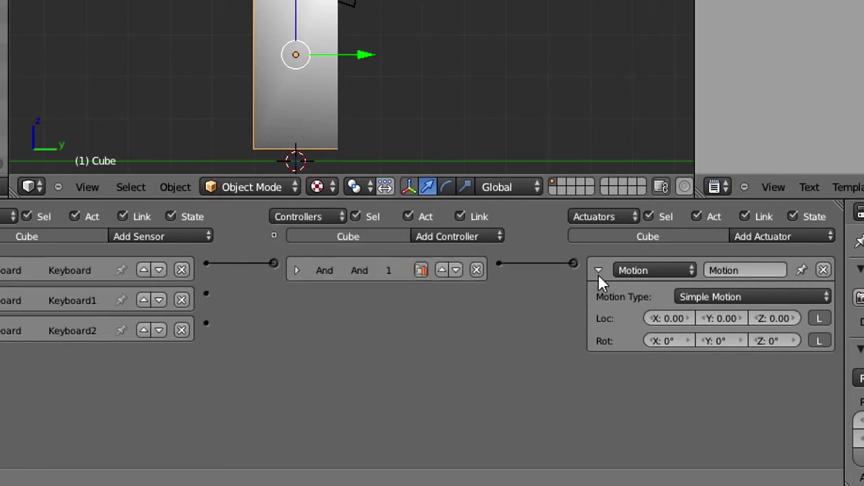
scroll(368, 66, down, 1)
scroll(368, 66, up, 2)
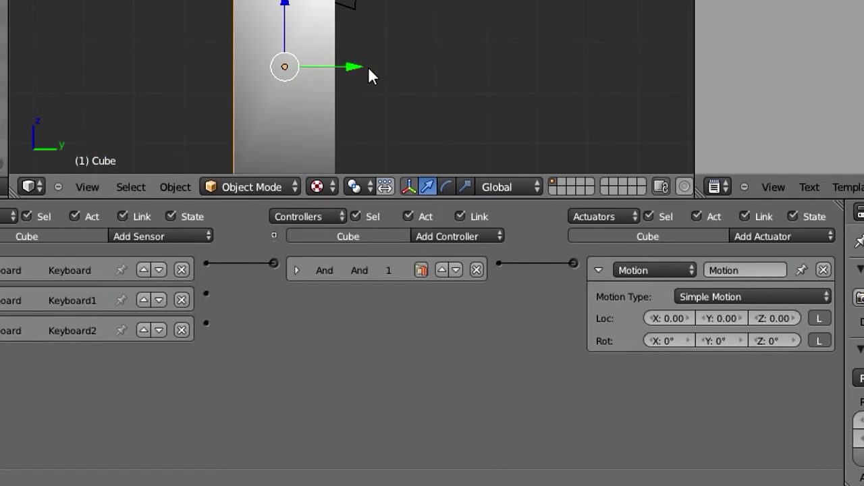
scroll(368, 66, down, 2)
scroll(368, 67, up, 1)
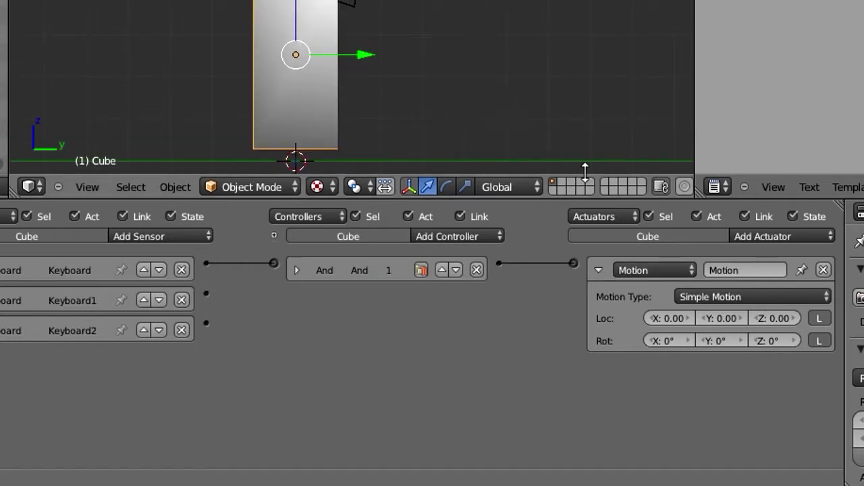
Step: Add Motion1 and Motion2 actuators and link Keyboard1 and Keyboard2 to them
click(755, 238)
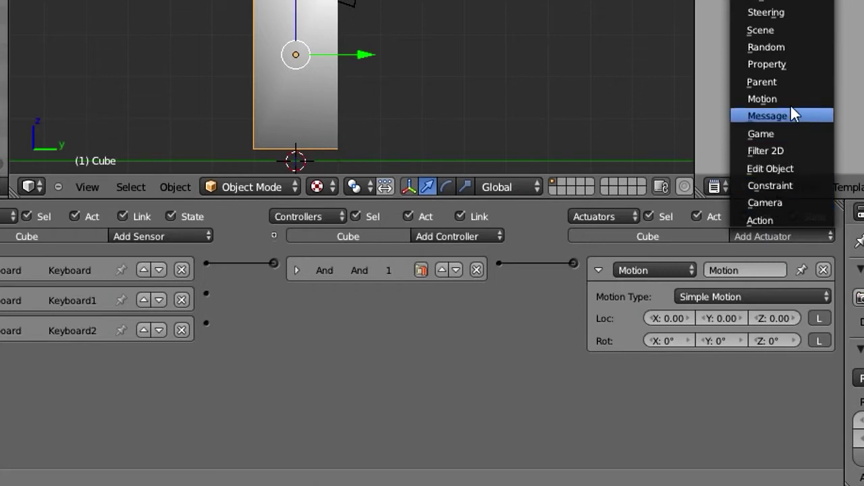
click(743, 98)
click(758, 238)
click(763, 98)
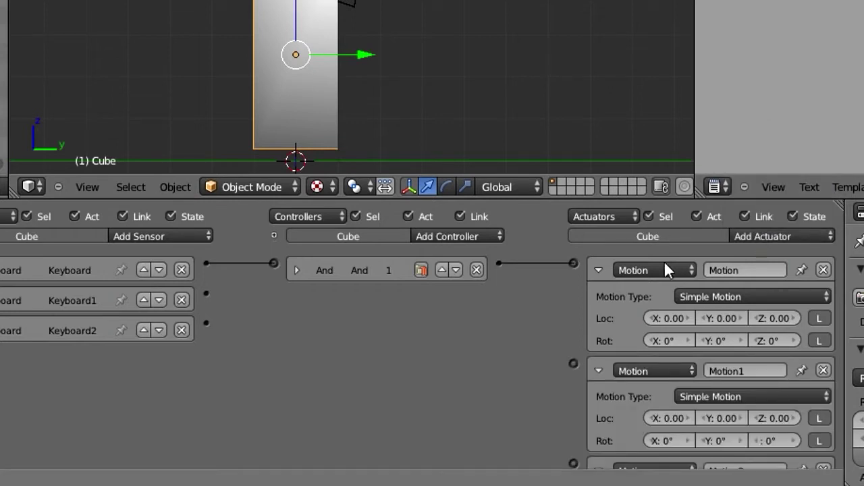
drag(571, 364, 206, 294)
mouse_move(204, 292)
middle_down()
mouse_move(245, 279)
mouse_move(243, 248)
middle_up()
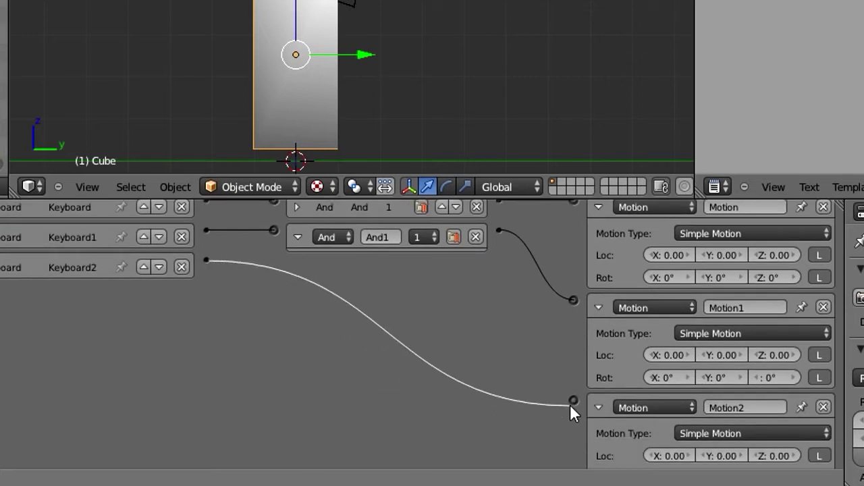
drag(206, 260, 573, 400)
scroll(439, 406, up, 2)
ctrl+scroll(23, 272, up, 1)
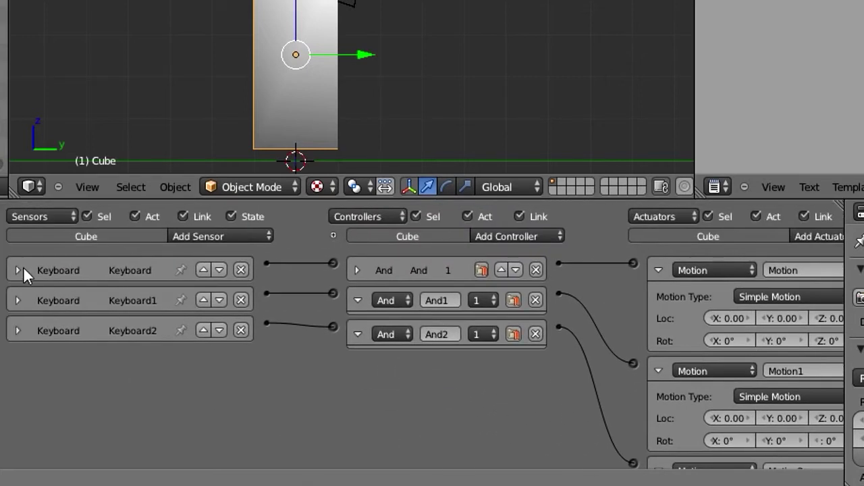
scroll(15, 279, down, 1)
click(19, 269)
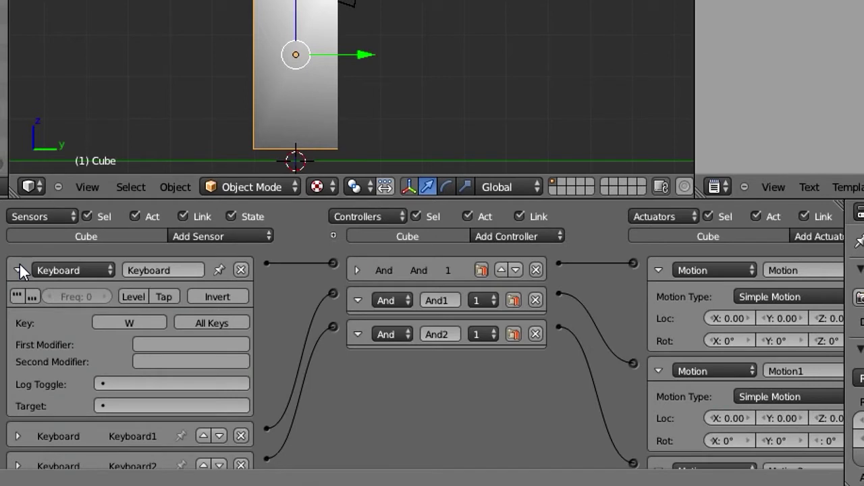
Step: Set the first Motion actuator's Loc Y to 0.10 and orbit to a top-down User Ortho view
click(20, 264)
scroll(349, 52, down, 1)
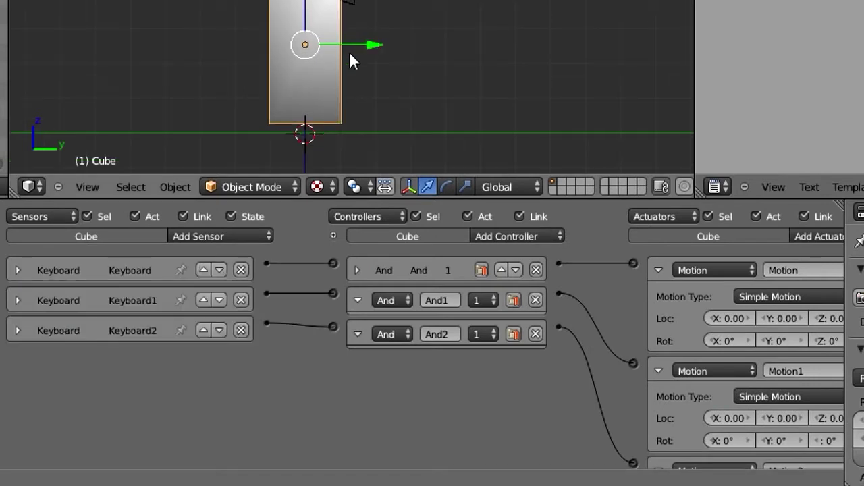
drag(349, 54, 399, 29)
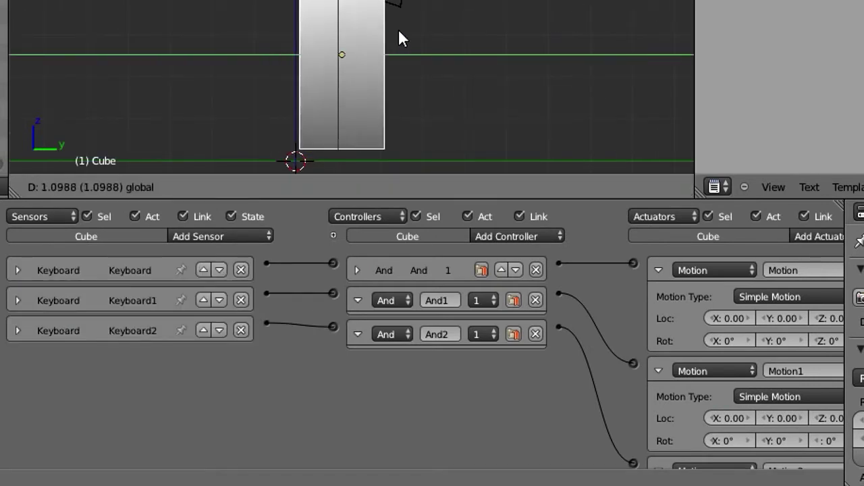
right_click(398, 29)
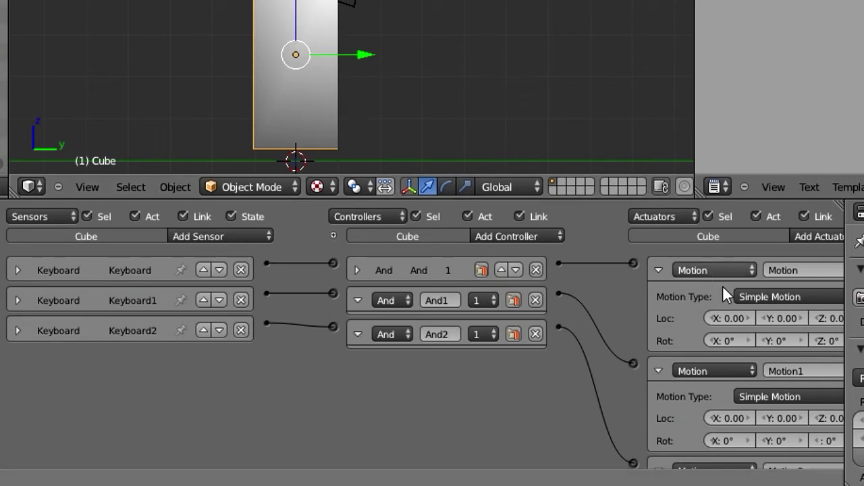
middle_drag(769, 316, 710, 306)
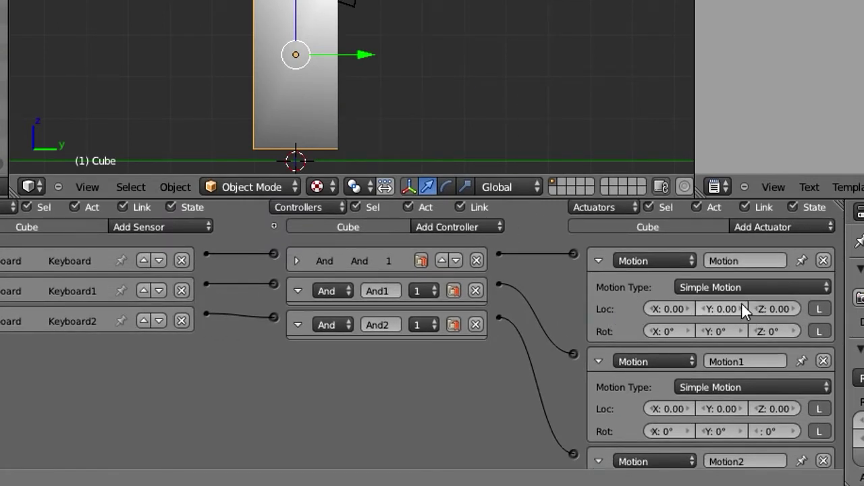
scroll(396, 20, down, 3)
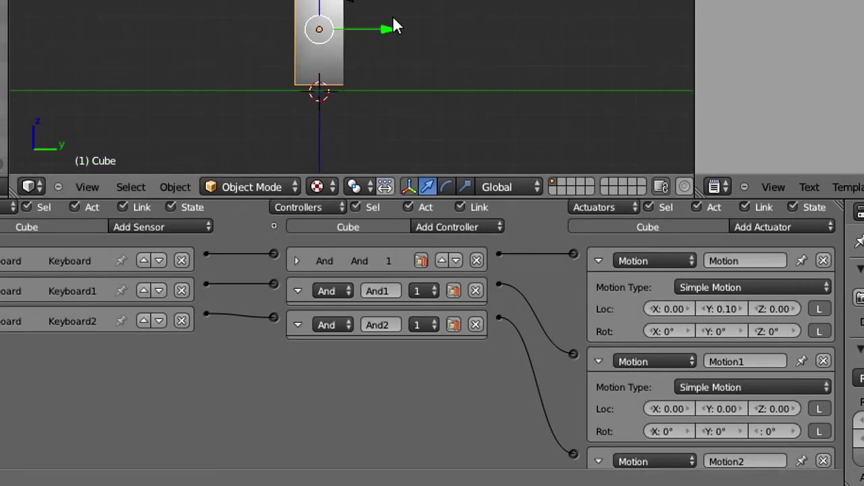
middle_drag(395, 25, 415, 215)
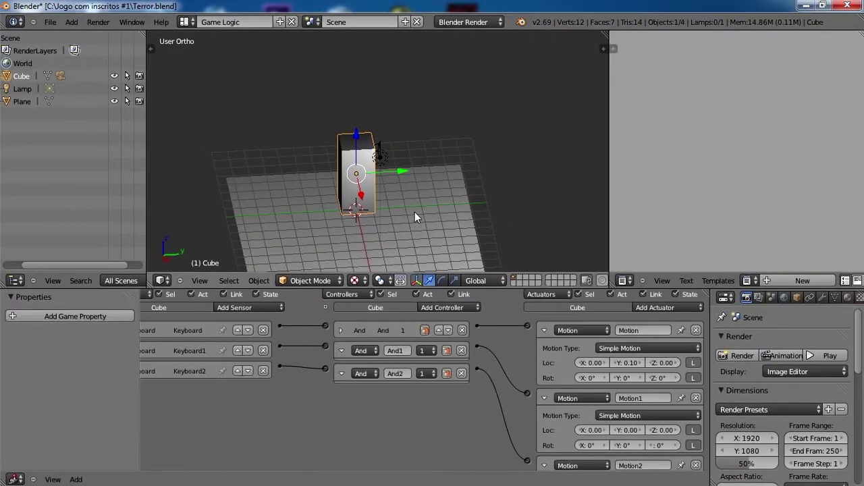
Step: Save the blend file and test-play the game, driving the cube forward before exiting
key(ctrl+s)
key(p)
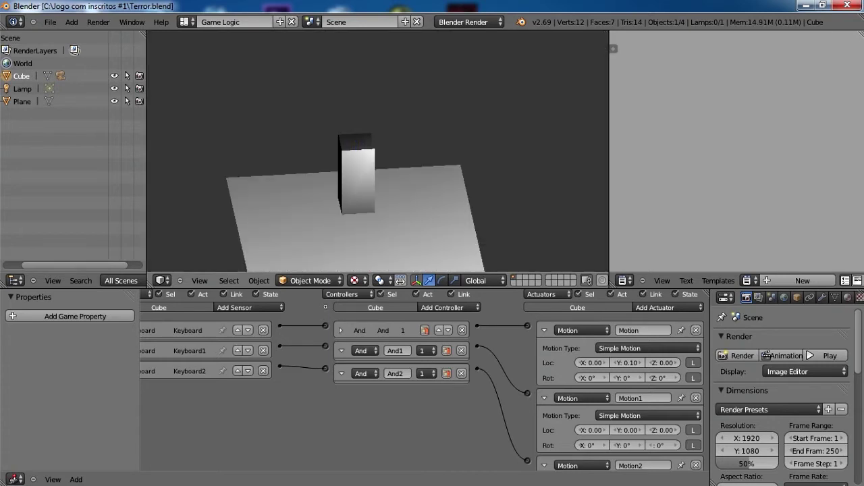
key(Up)
key(Escape)
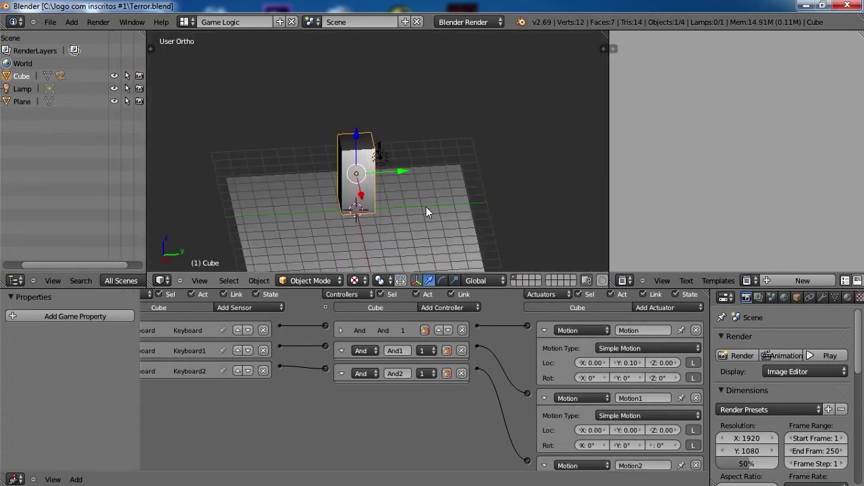
click(545, 332)
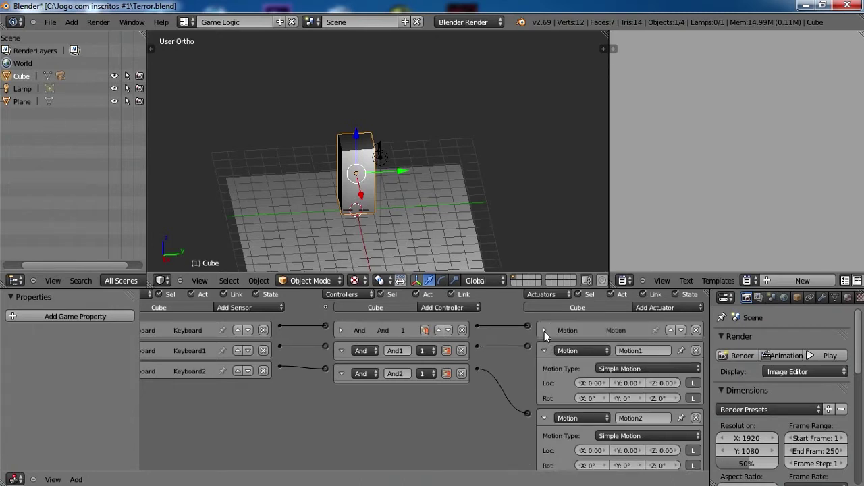
Step: Trial-rotate the cube about Z, then reset the logic view to show all sensors
scroll(383, 190, up, 2)
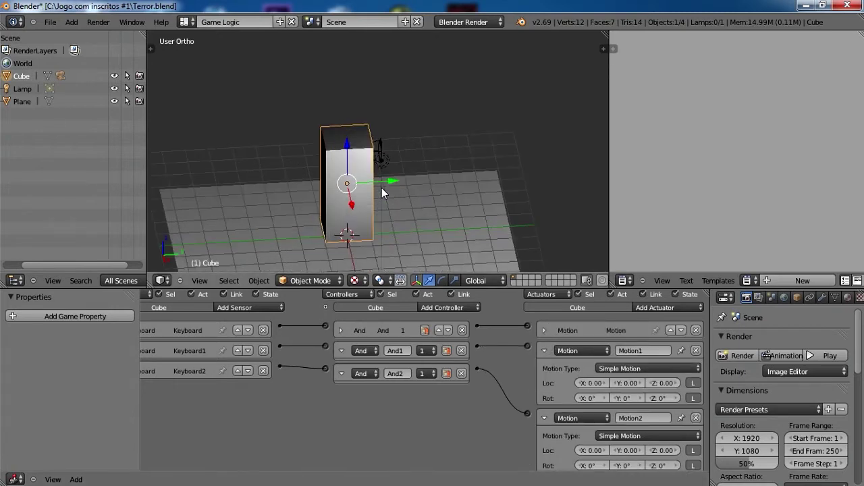
key(r)
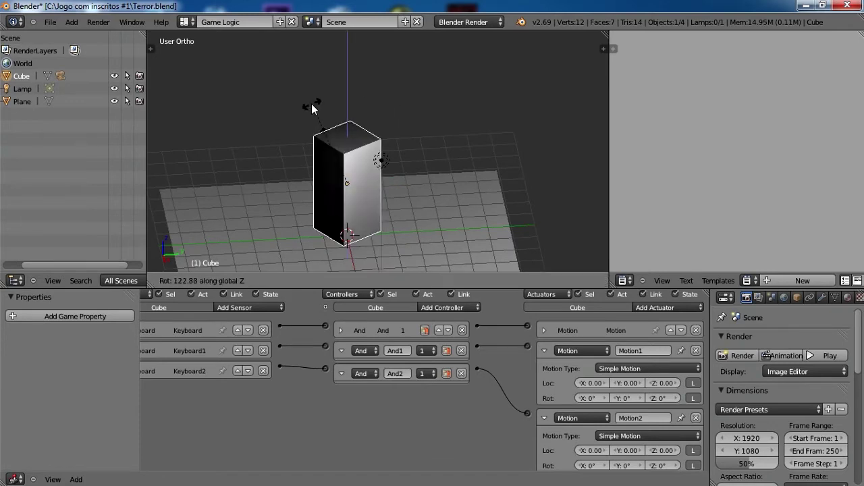
key(Escape)
key(r)
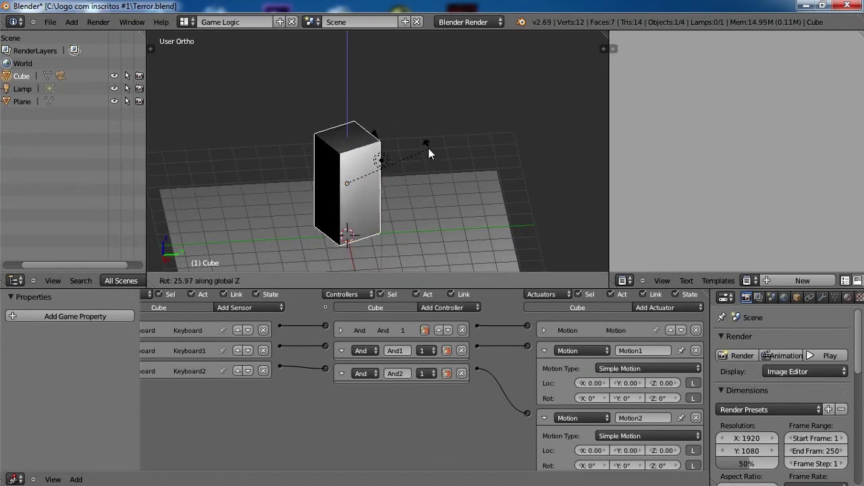
key(Escape)
key(Home)
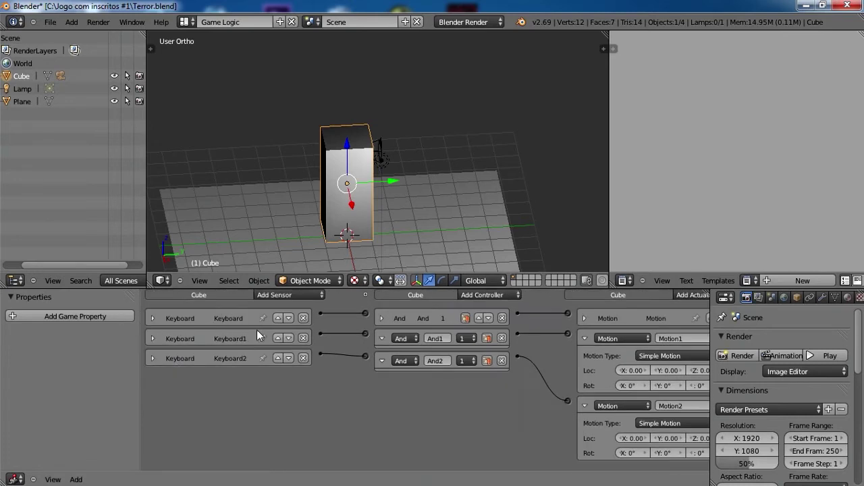
click(149, 338)
click(153, 338)
key(Home)
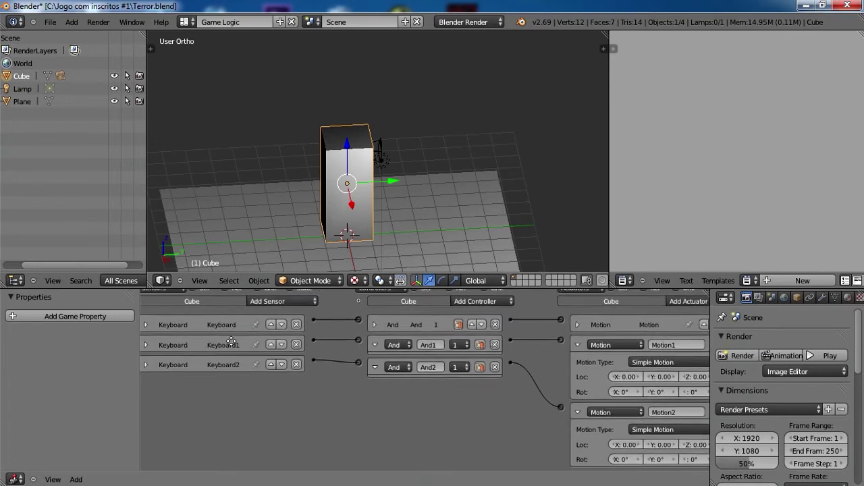
Step: Try Motion1 Z rotations of -1° and 1°, test-playing the cube's turn each time
click(649, 405)
key(p)
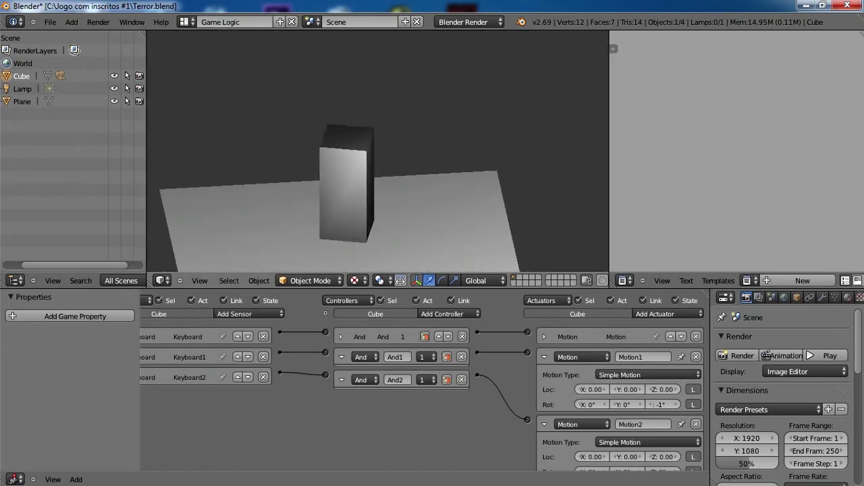
key(Escape)
click(676, 403)
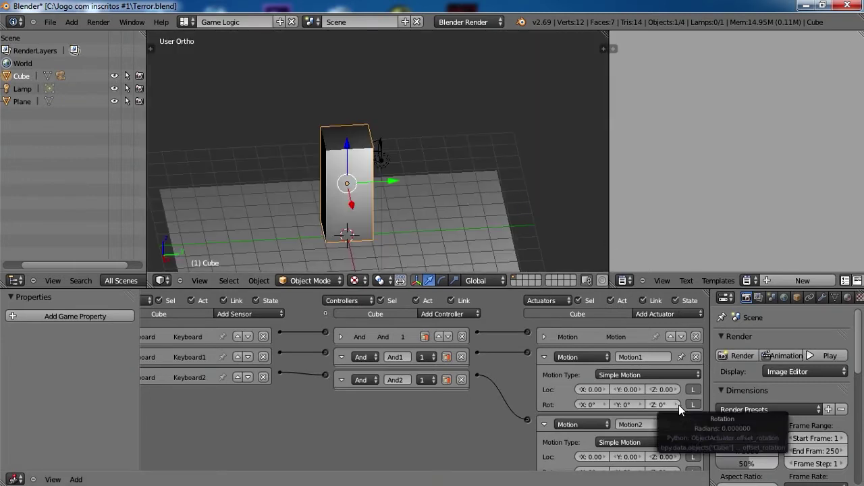
click(679, 405)
scroll(642, 343, down, 1)
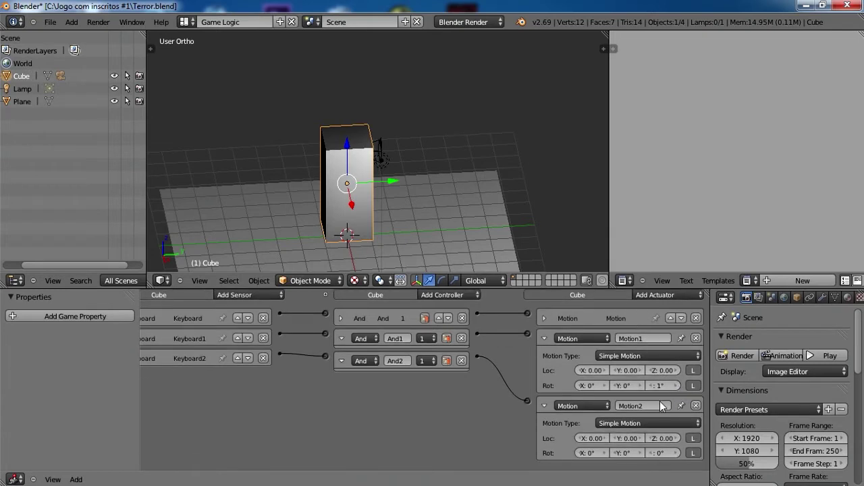
key(p)
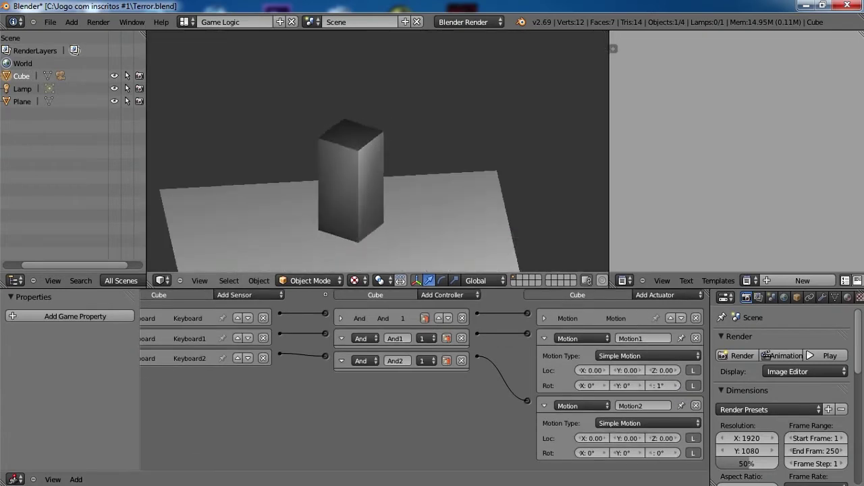
key(Escape)
Step: Set Motion1 Rot Z to 2° and Motion2 Rot Z to -2°, testing the faster turn
click(678, 385)
key(p)
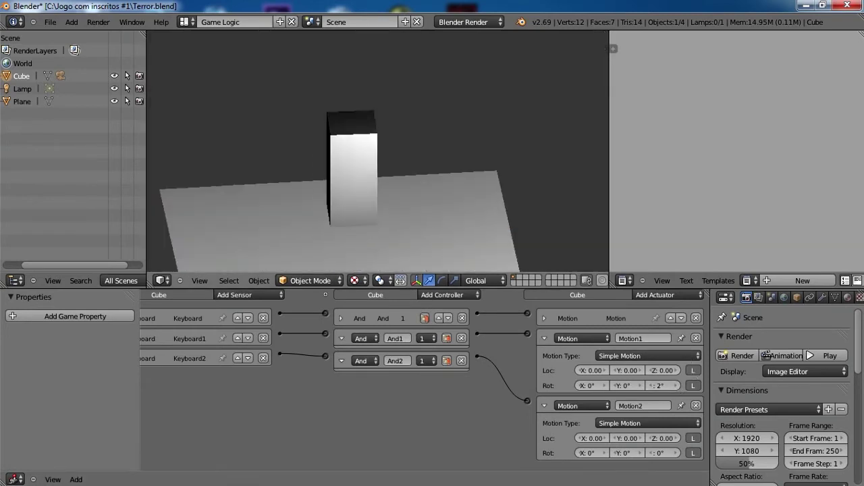
key(Escape)
click(649, 453)
click(649, 453)
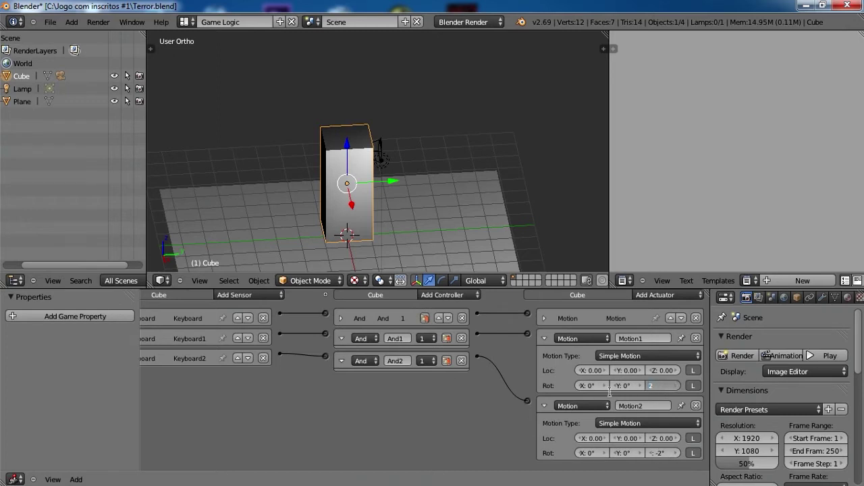
click(659, 388)
key(Return)
Step: Check that the Keyboard sensors use keys D and A, then collapse them
ctrl+scroll(203, 348, left, 2)
click(152, 359)
click(152, 356)
click(152, 338)
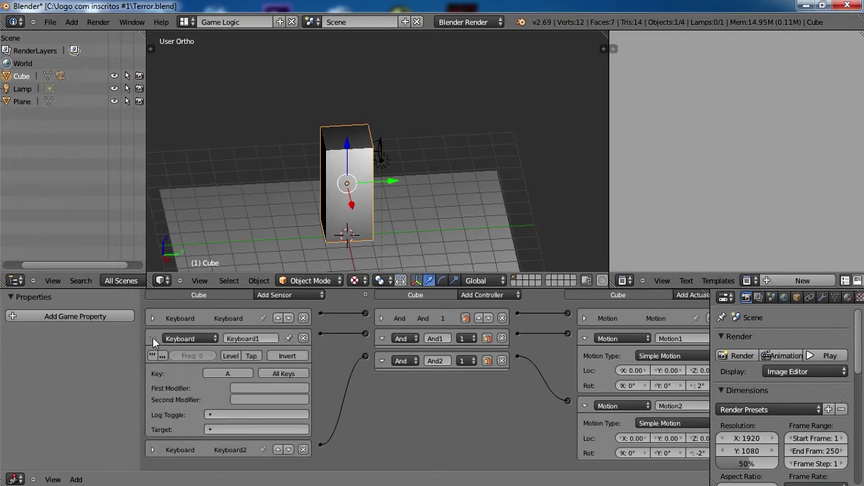
click(152, 338)
click(152, 358)
click(153, 358)
Step: Play the game from above and turn the cube with the A key
mouse_move(468, 139)
middle_down()
mouse_move(443, 172)
mouse_move(520, 206)
middle_up()
key(p)
key(a)
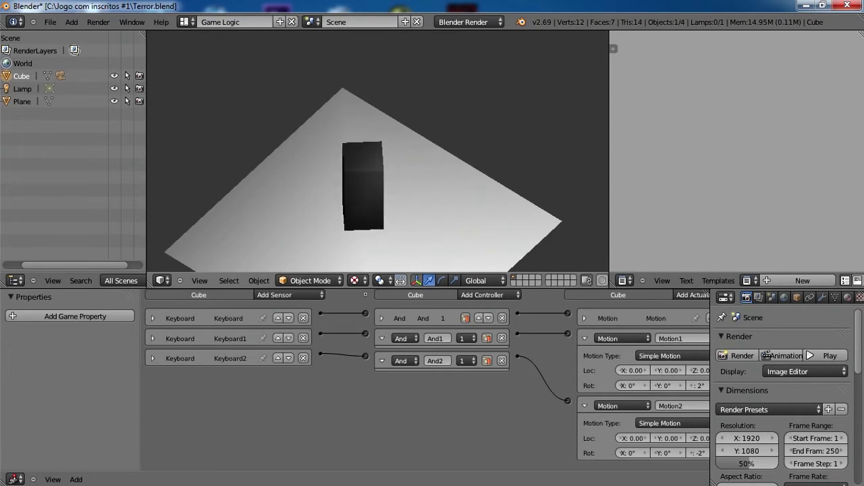
key(Escape)
Step: Collapse the Motion1 and Motion2 actuators
click(585, 357)
click(584, 377)
scroll(465, 188, up, 1)
scroll(449, 190, up, 1)
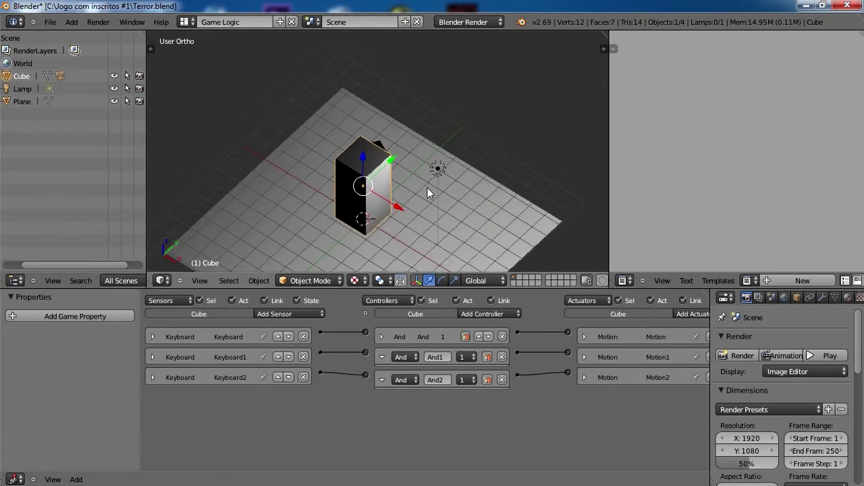
Step: Play again, driving the cube with Up, Left and Down, then view it from the side
key(p)
key(Up)
key(Left)
key(Down)
key(Escape)
key(KP_3)
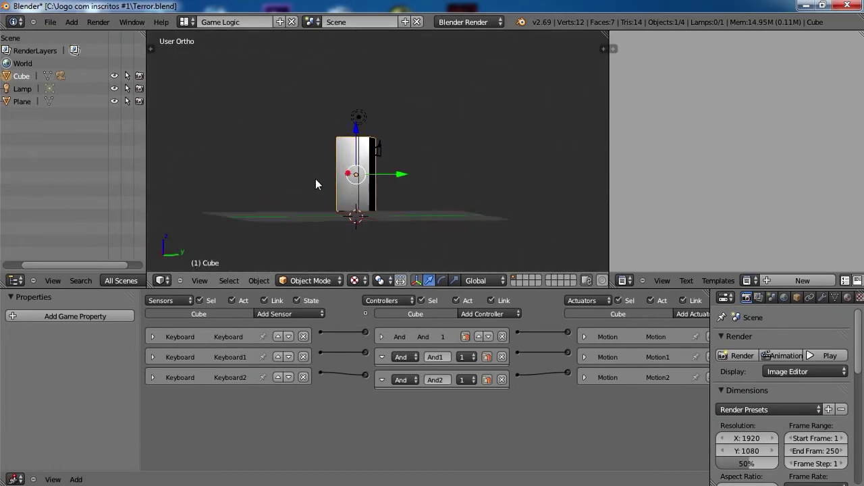
middle_drag(331, 179, 320, 196)
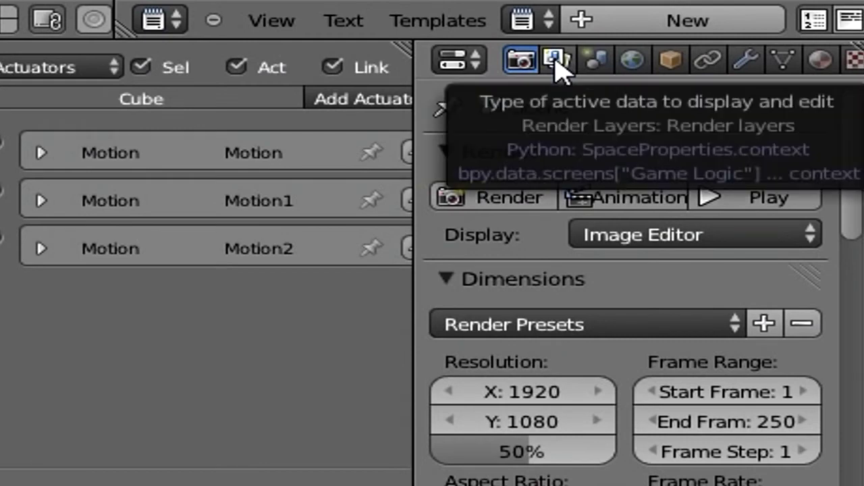
Step: Switch the render engine to Blender Game
scroll(648, 61, down, 5)
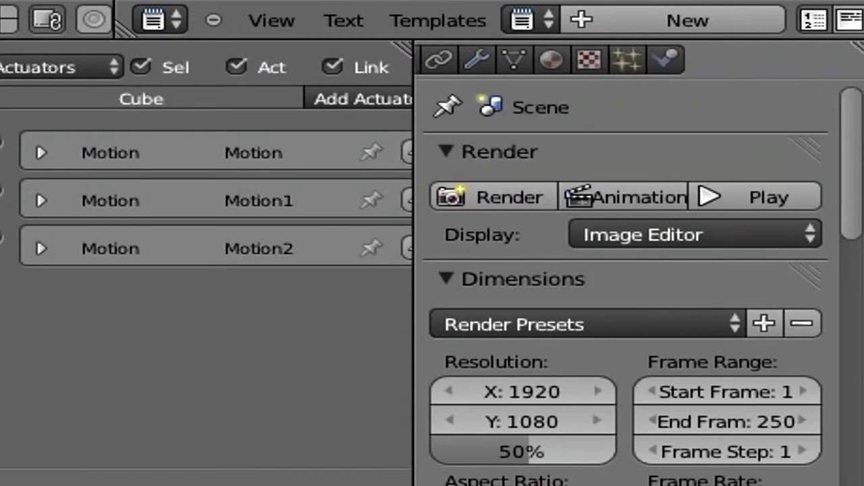
click(678, 60)
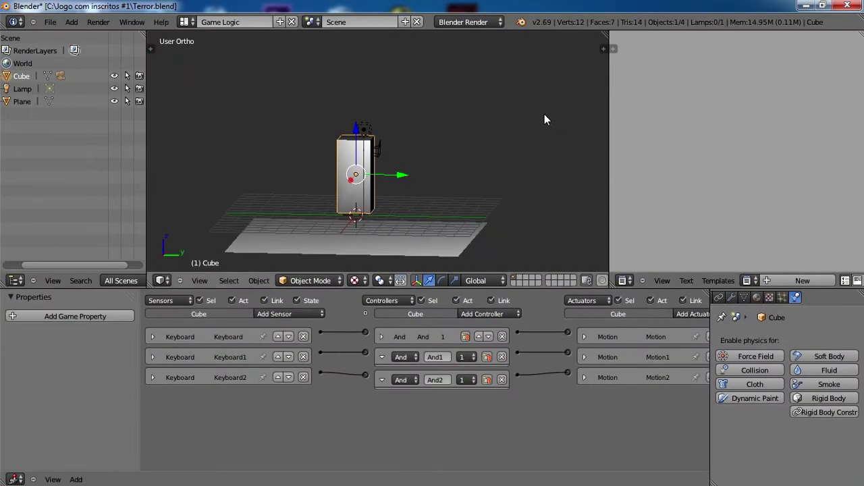
click(478, 23)
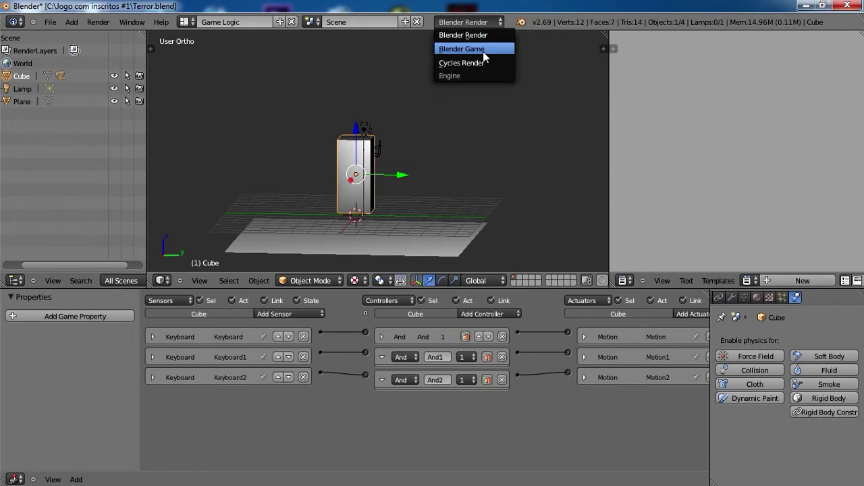
click(483, 54)
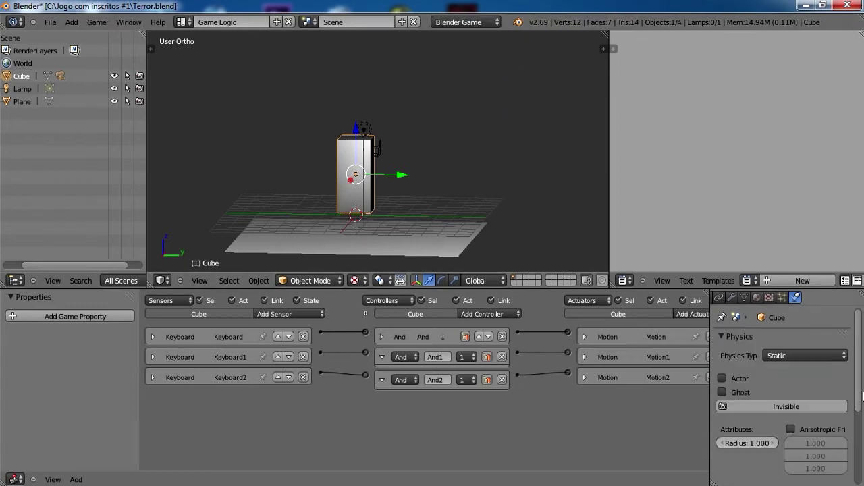
Step: Make the cube a Dynamic physics object and test it in the game
click(824, 357)
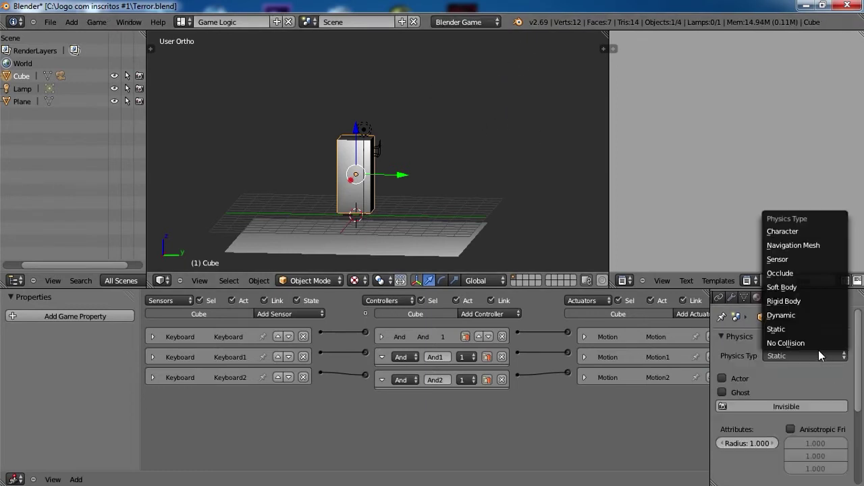
click(782, 356)
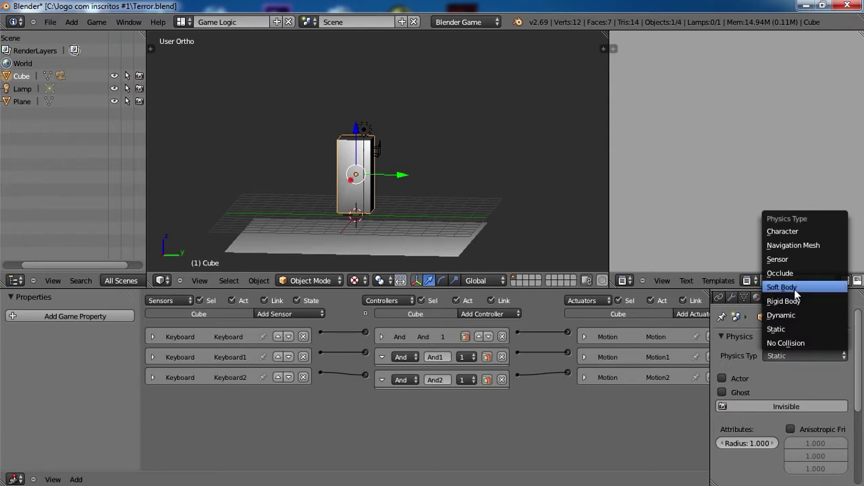
click(795, 315)
scroll(460, 186, down, 1)
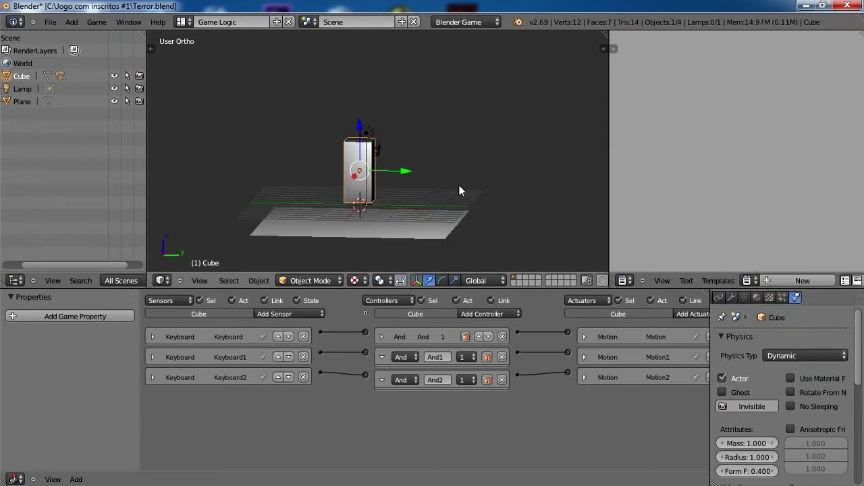
key(p)
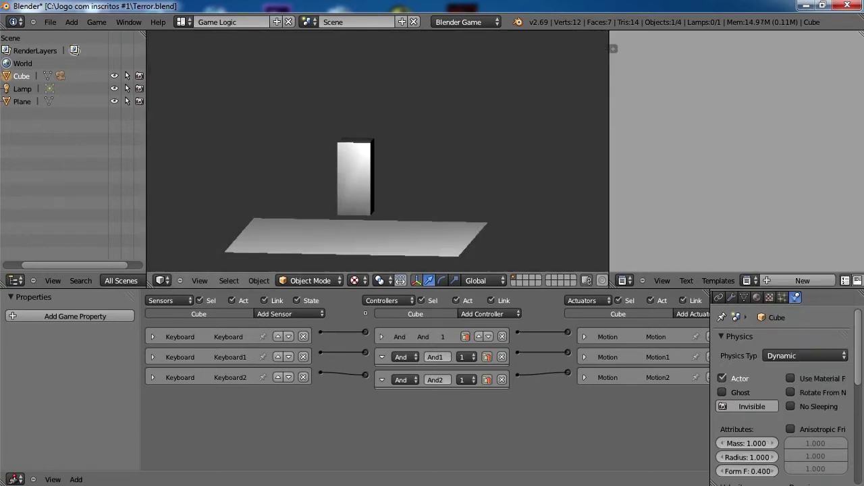
key(Escape)
Step: Extrude the ground plane downward to give it thickness, then test it in the game
key(KP_3)
middle_drag(458, 183, 447, 193)
right_click(418, 208)
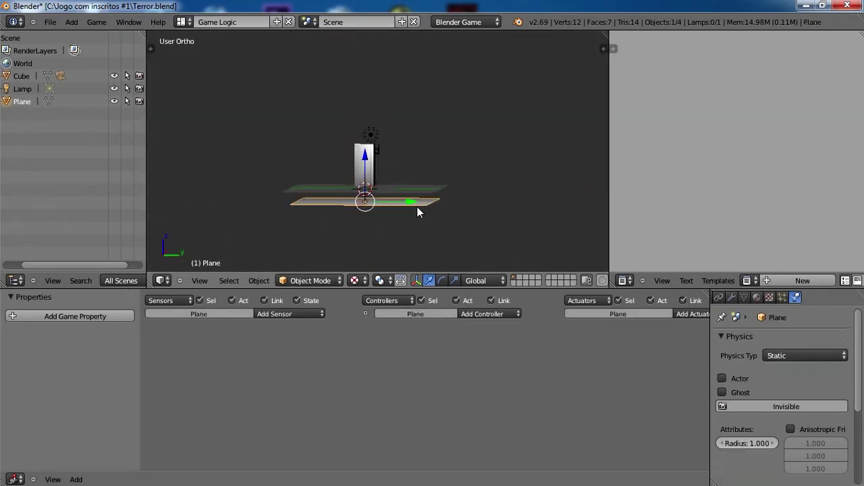
key(KP_3)
key(Tab)
key(e)
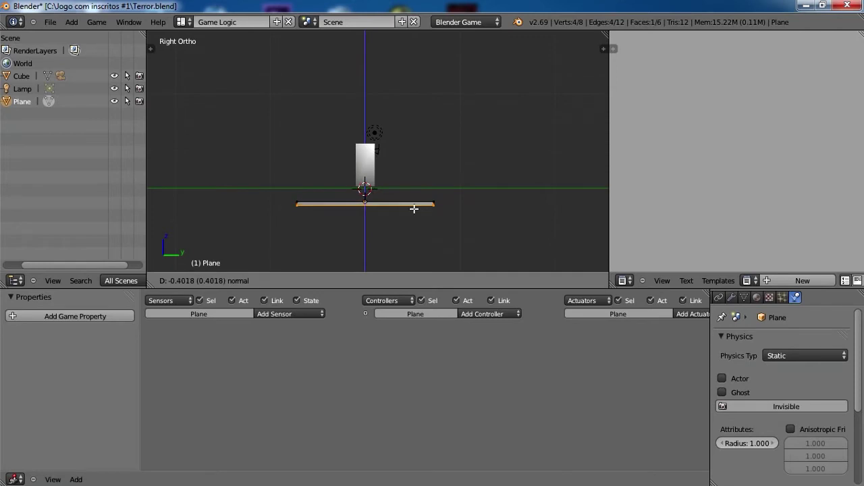
click(435, 191)
key(Tab)
scroll(435, 192, up, 2)
key(p)
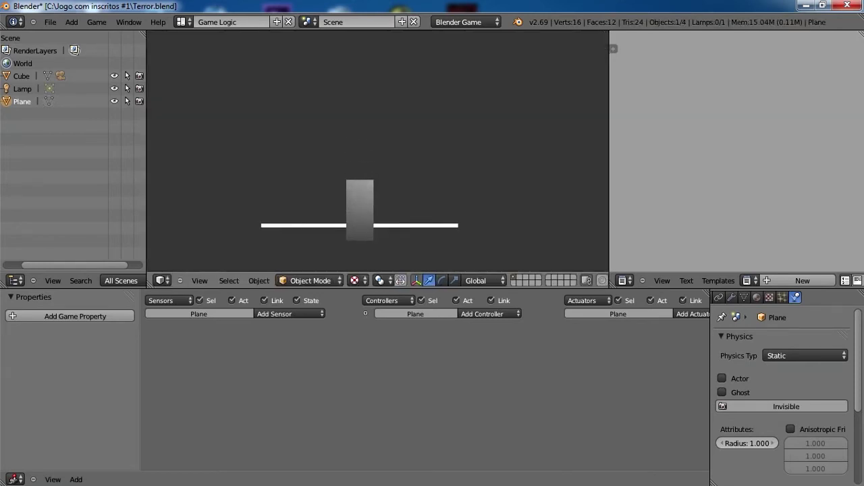
key(Escape)
Step: Enlarge the tall cube's physics radius and drive it in the game to test
right_click(370, 187)
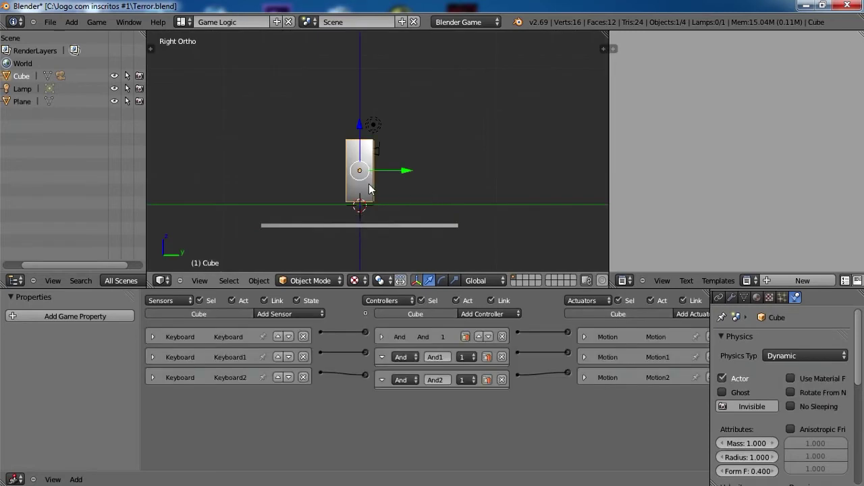
scroll(758, 383, down, 3)
click(775, 407)
key(z)
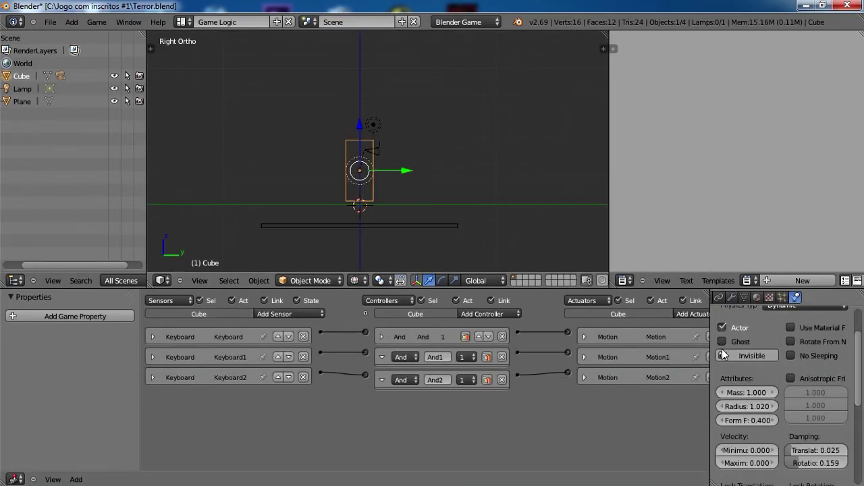
drag(749, 407, 814, 408)
key(z)
key(p)
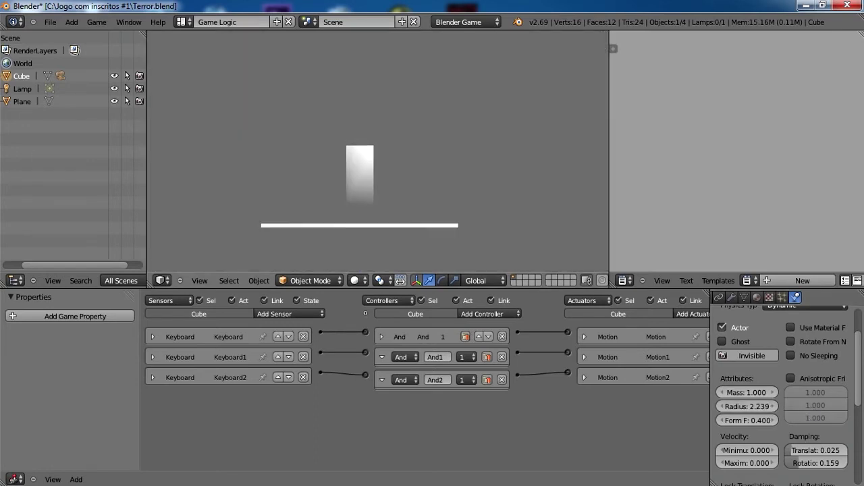
key(Right)
key(Escape)
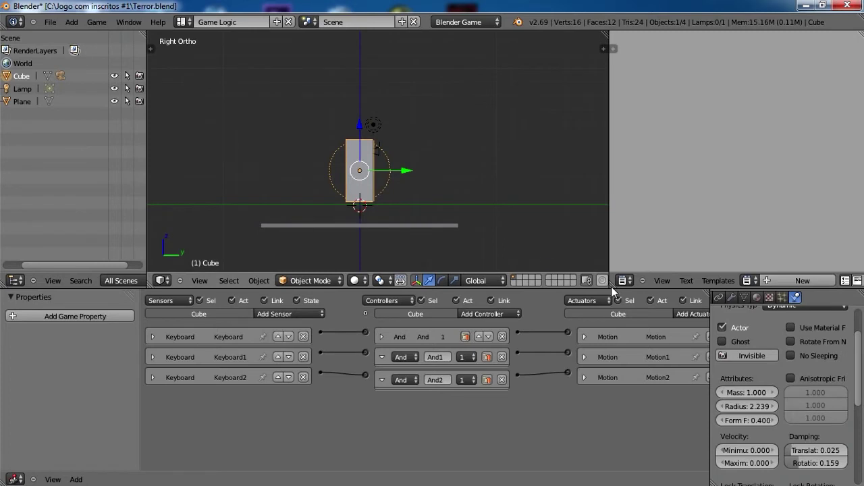
Step: Raise the cube's physics radius to 2.359 and test it in two game runs
drag(778, 412, 784, 410)
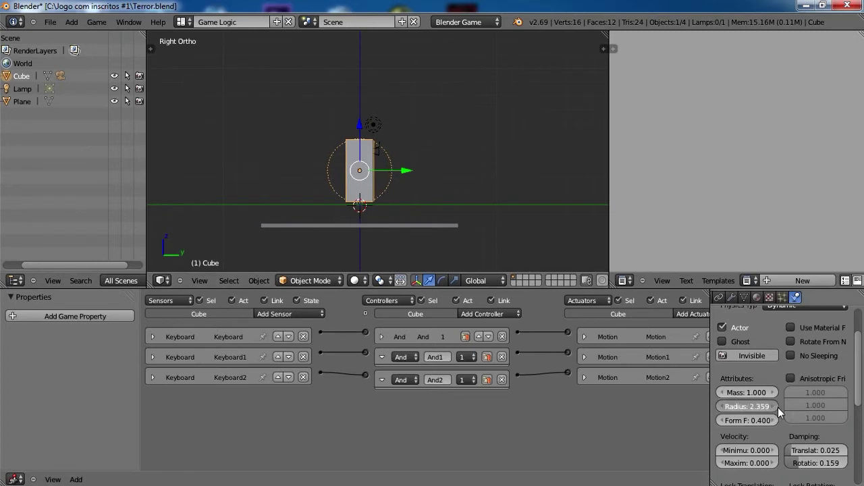
key(p)
key(Right)
key(Escape)
scroll(516, 234, up, 2)
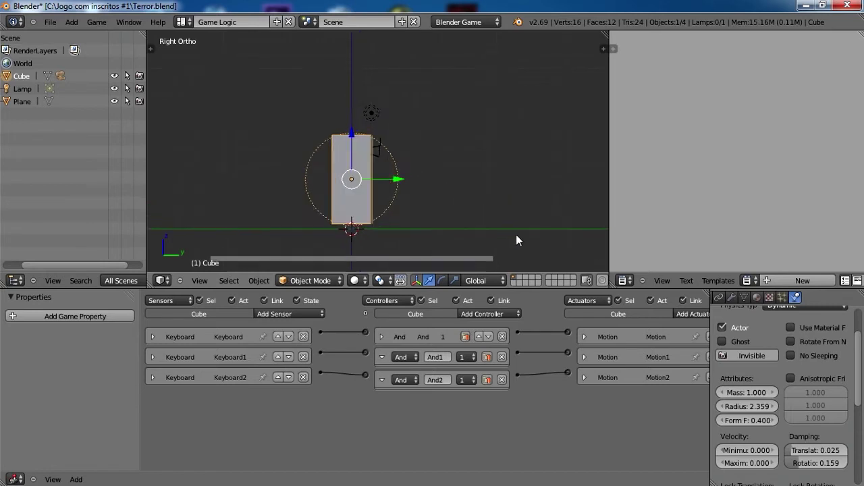
shift+scroll(435, 209, down, 1)
scroll(409, 208, up, 2)
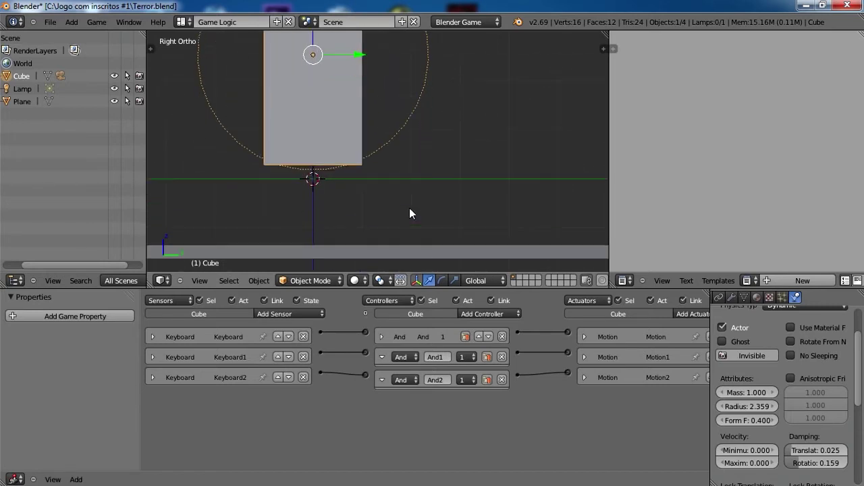
shift+scroll(409, 208, down, 1)
key(p)
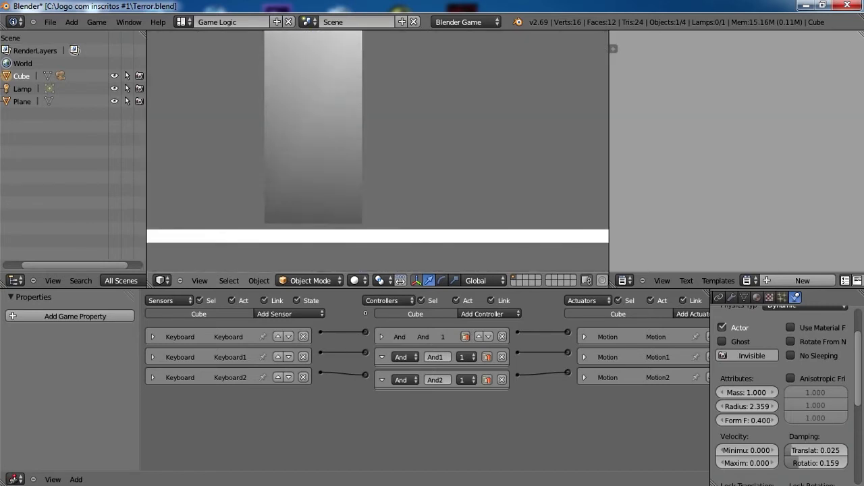
key(Escape)
Step: Set the cube's physics radius back to 2.239 and test it in the game
click(720, 407)
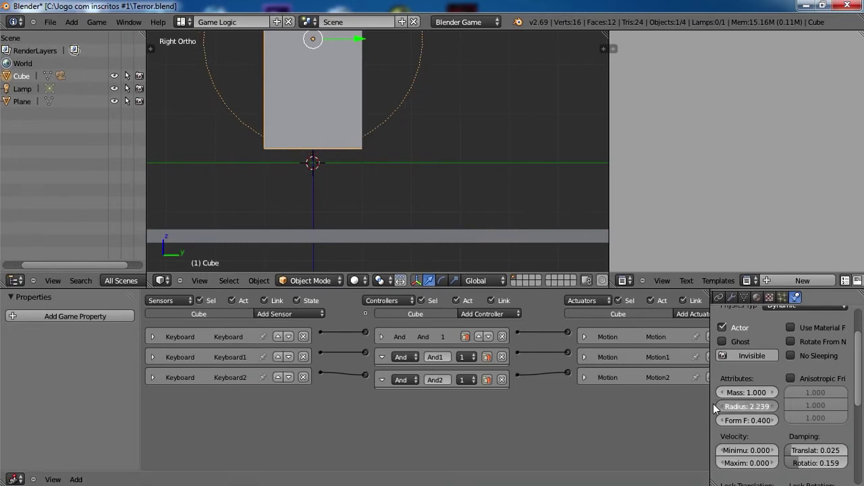
key(p)
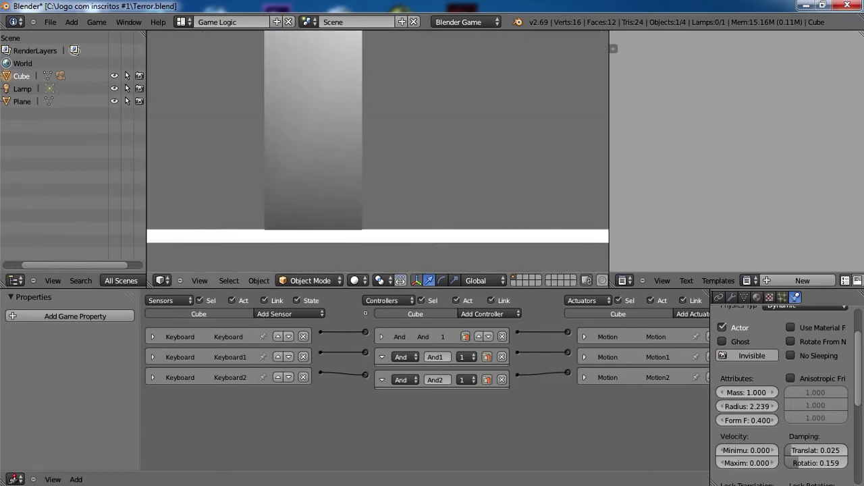
key(Escape)
scroll(396, 106, down, 5)
scroll(396, 106, up, 4)
Step: Select the camera and switch the viewport shading to Texture
key(KP_0)
scroll(405, 115, down, 2)
right_click(463, 198)
click(378, 281)
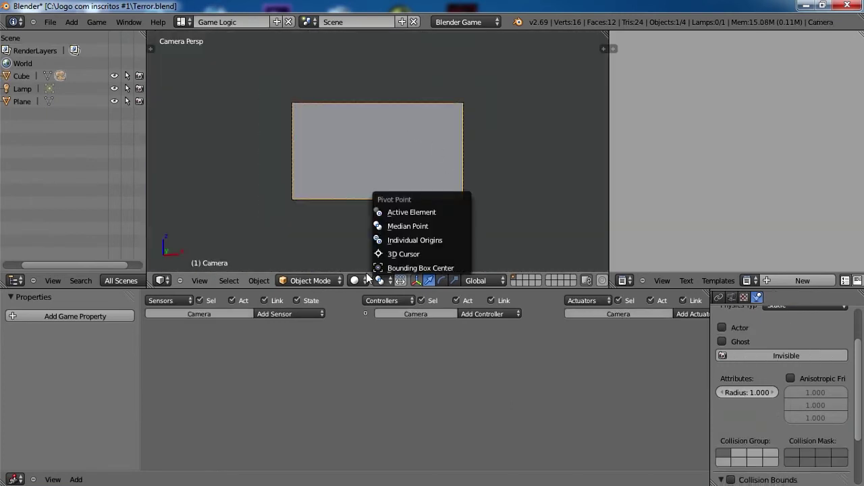
click(354, 280)
click(372, 224)
scroll(410, 154, up, 2)
scroll(409, 155, down, 2)
Step: Look through the active camera via View > Cameras and fit it to the viewport
middle_drag(409, 154, 352, 187)
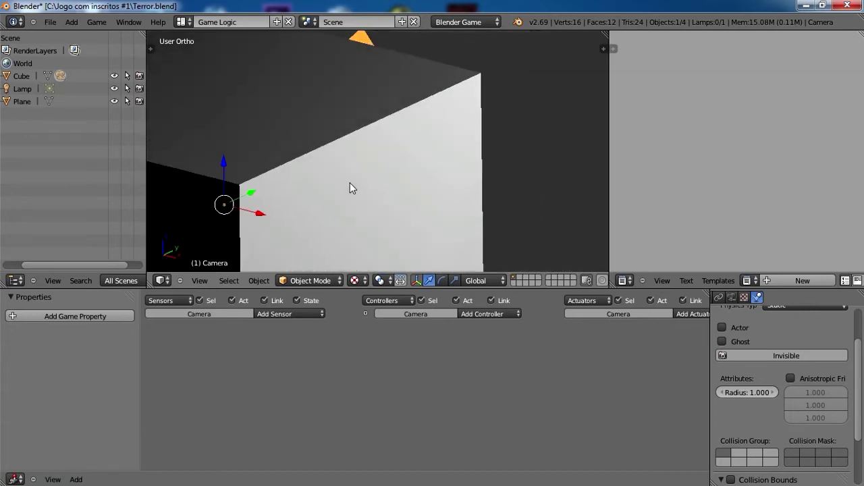
key(KP_0)
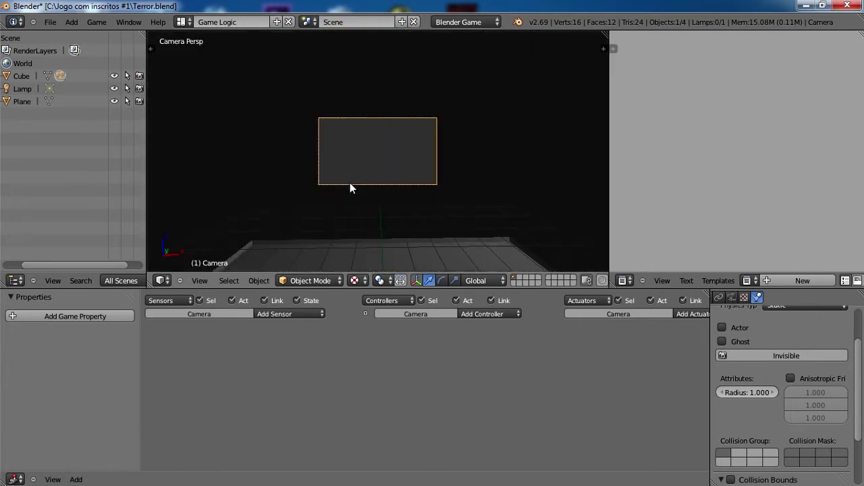
scroll(350, 183, up, 2)
scroll(350, 184, up, 1)
scroll(350, 184, down, 1)
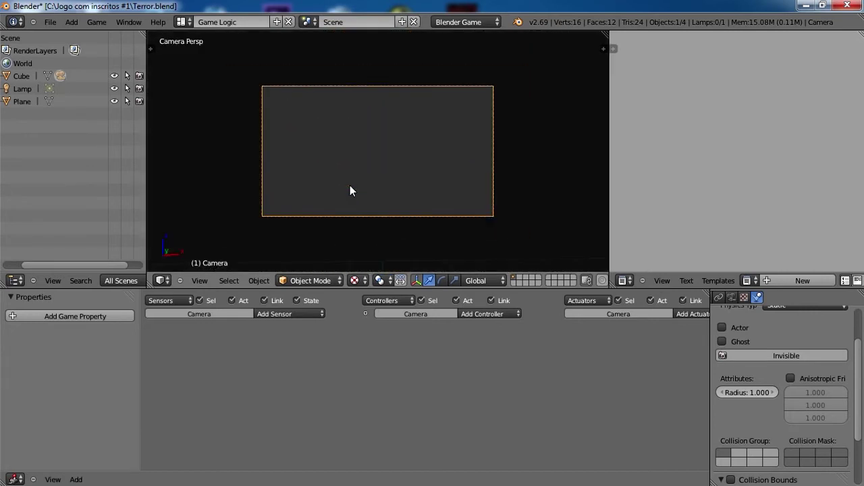
click(208, 279)
mouse_move(216, 150)
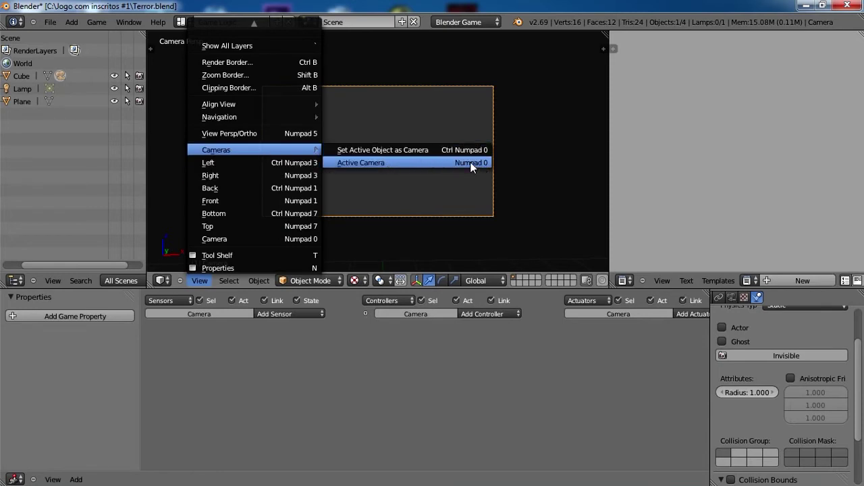
click(369, 164)
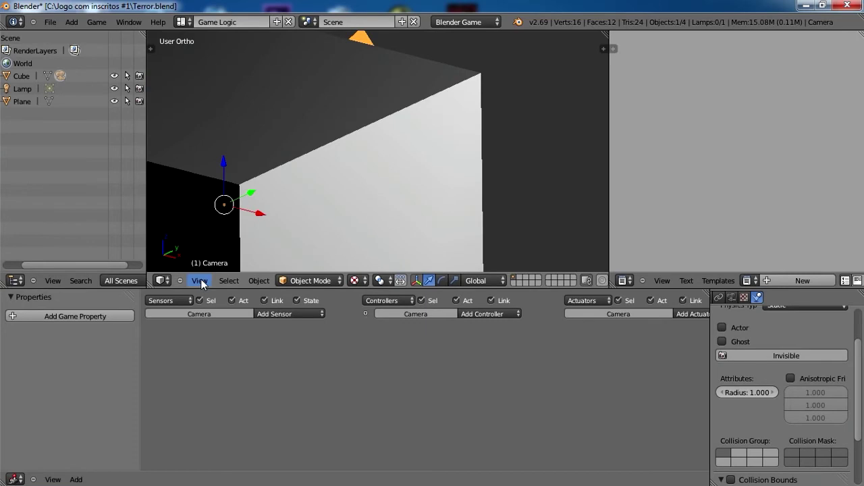
click(202, 279)
click(376, 162)
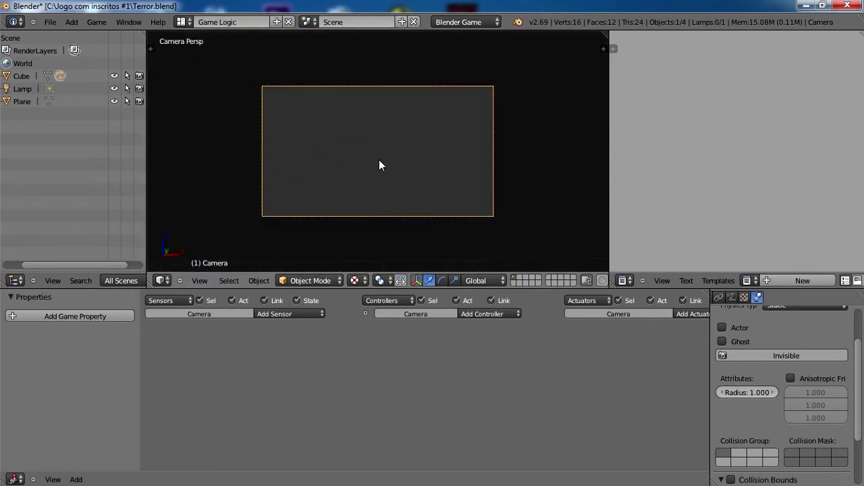
key(KP_0)
key(KP_0)
key(Home)
Step: Play the game from the camera's view twice to check what it shows
key(p)
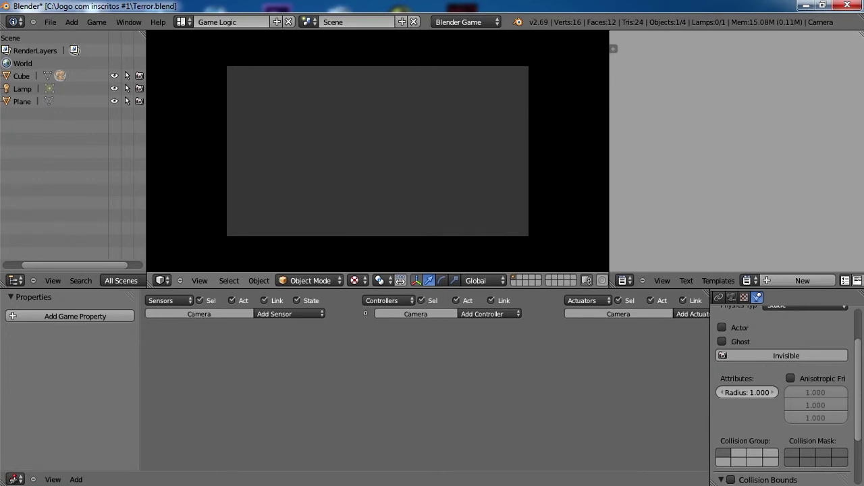
key(Escape)
mouse_move(370, 232)
middle_down()
mouse_move(387, 209)
mouse_move(330, 232)
mouse_move(225, 215)
mouse_move(349, 129)
mouse_move(353, 141)
middle_up()
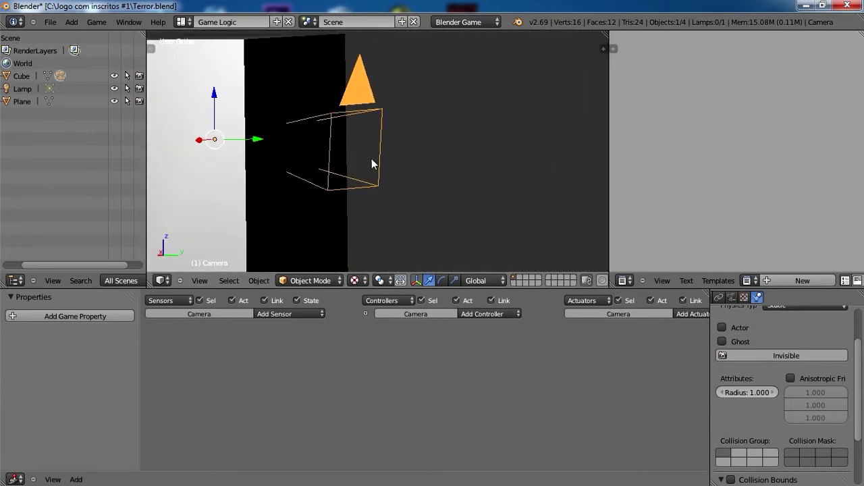
key(KP_3)
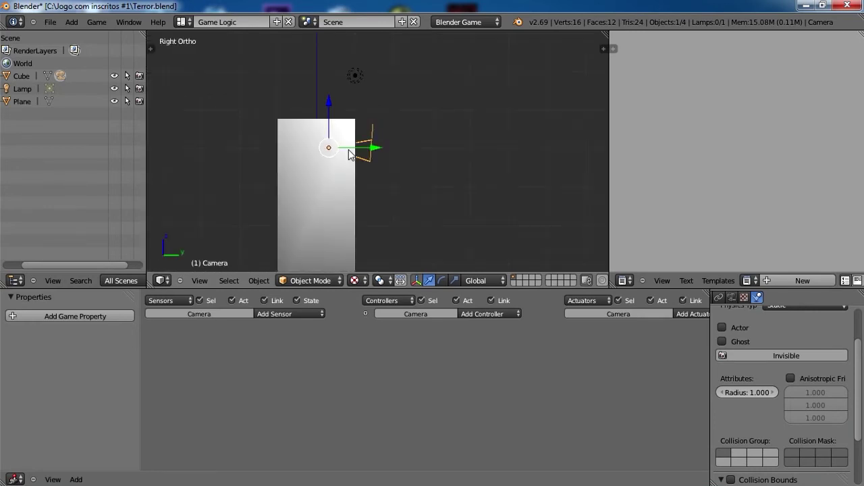
key(KP_0)
key(p)
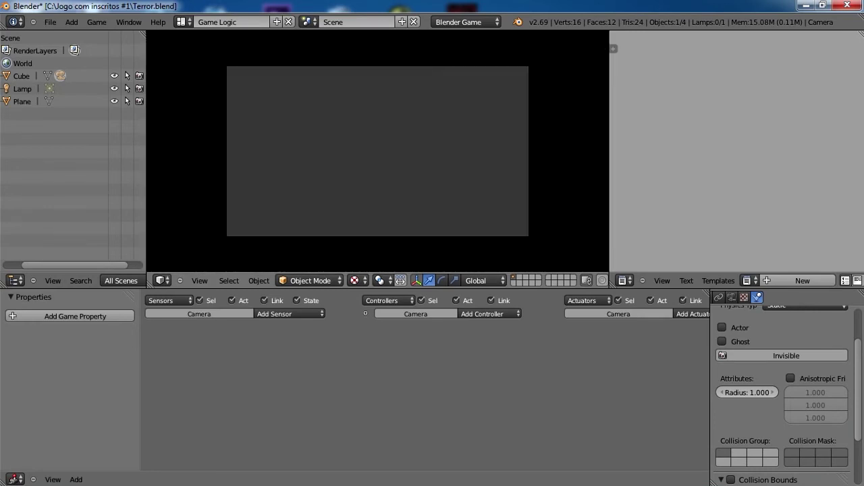
key(Escape)
Step: Orbit to a right-side view showing the cube and camera
mouse_move(406, 189)
middle_down()
mouse_move(321, 198)
mouse_move(242, 189)
mouse_move(370, 158)
middle_up()
scroll(372, 158, down, 2)
key(KP_3)
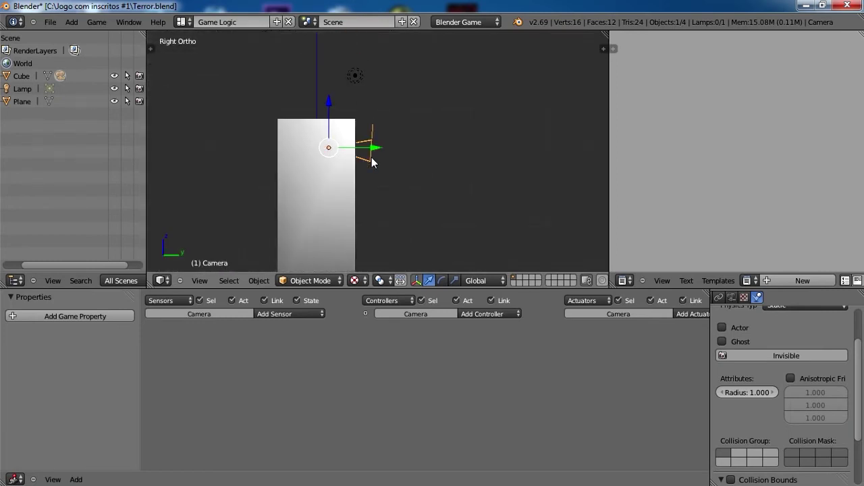
scroll(372, 160, down, 2)
scroll(375, 162, down, 3)
scroll(380, 165, up, 3)
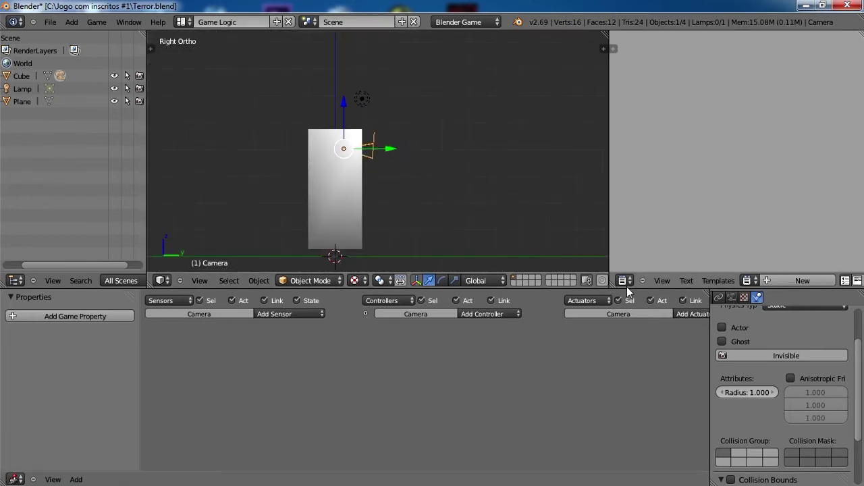
Step: Change the right area's editor type to Text Editor
scroll(415, 208, up, 2)
scroll(415, 208, up, 1)
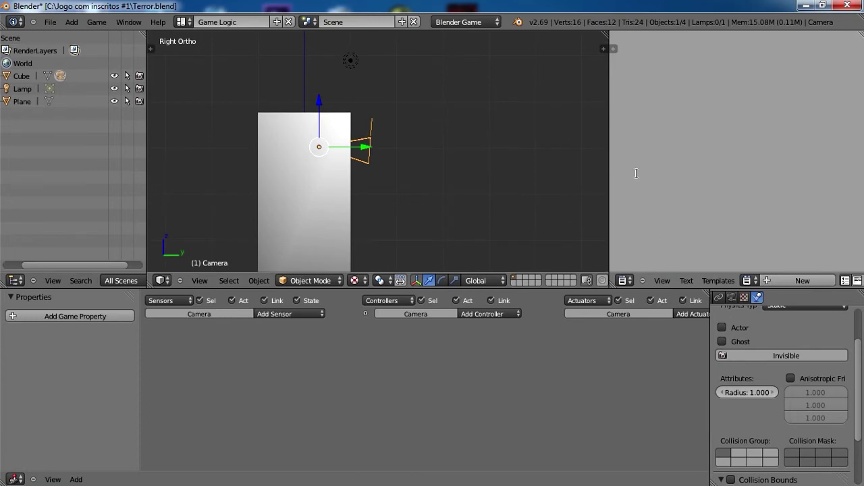
click(626, 280)
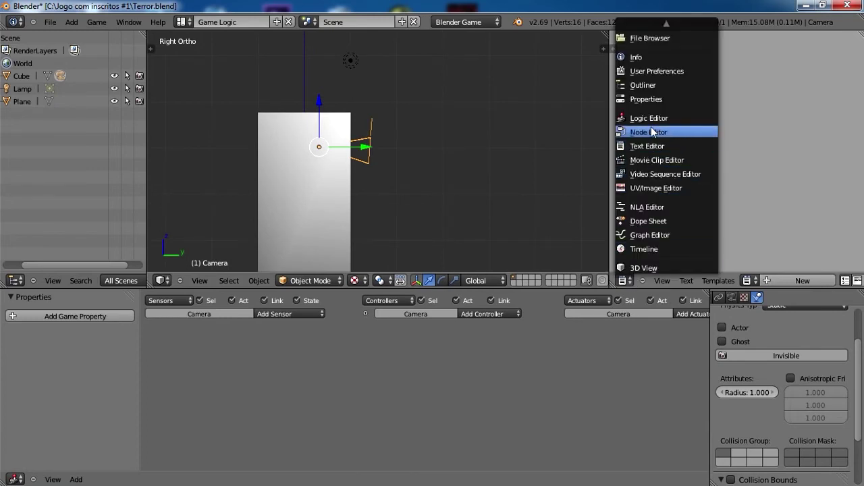
click(623, 146)
click(625, 280)
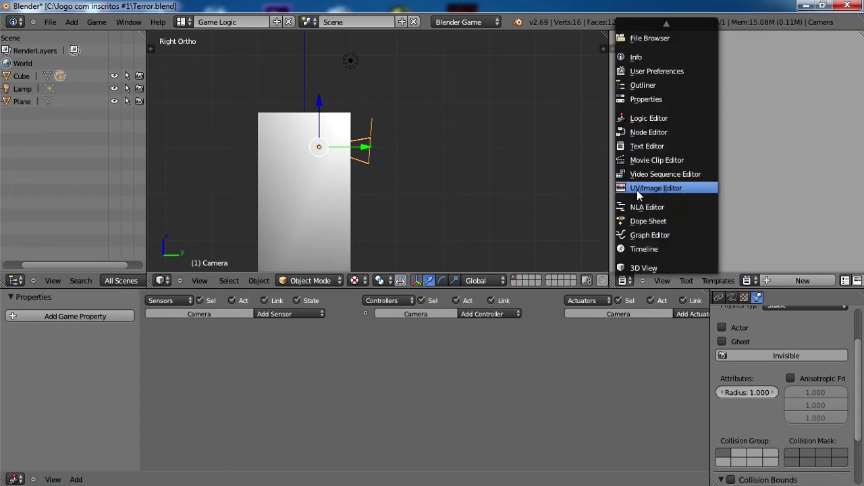
click(646, 146)
Step: Open MouseLook.py through Text > Open Text Block and scroll through it
click(695, 279)
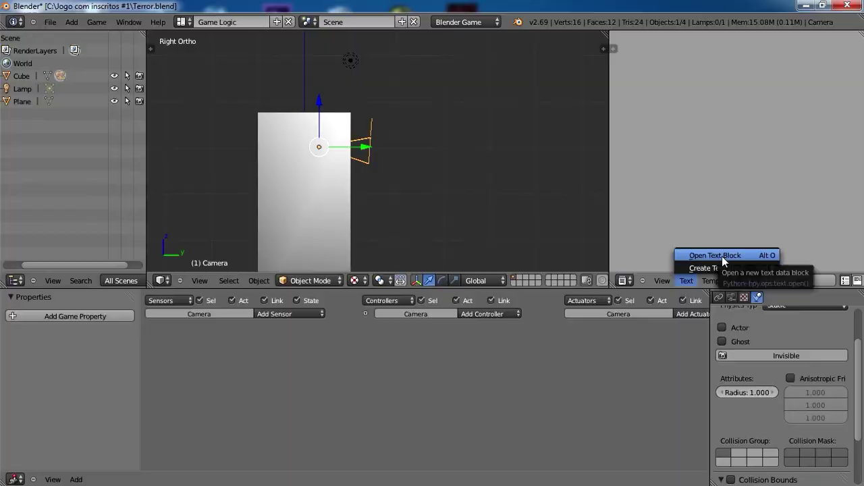
click(722, 256)
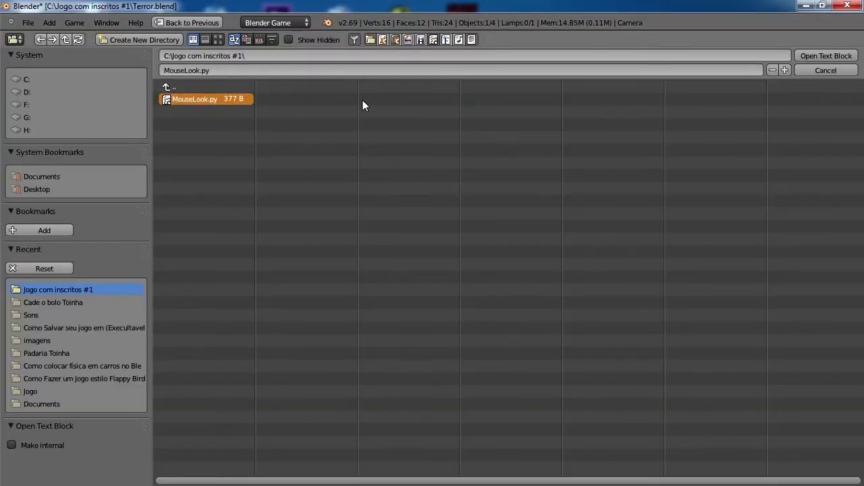
click(853, 54)
scroll(772, 94, down, 2)
scroll(728, 101, up, 2)
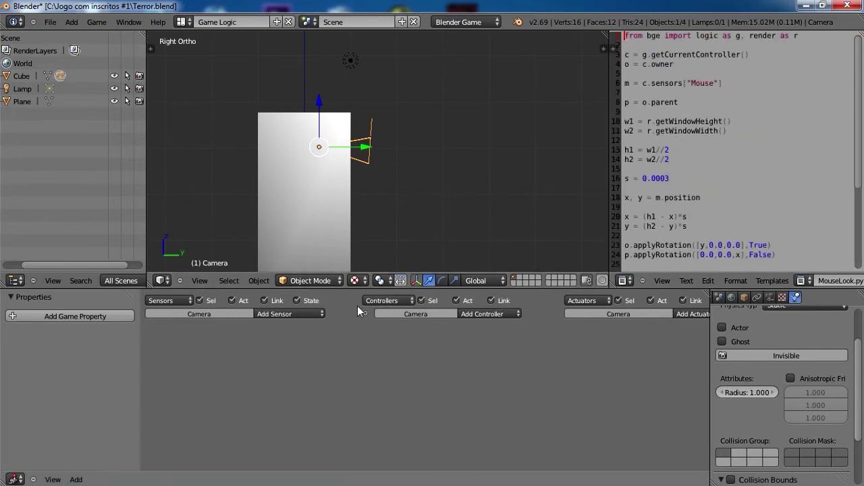
scroll(404, 217, down, 3)
scroll(350, 228, up, 1)
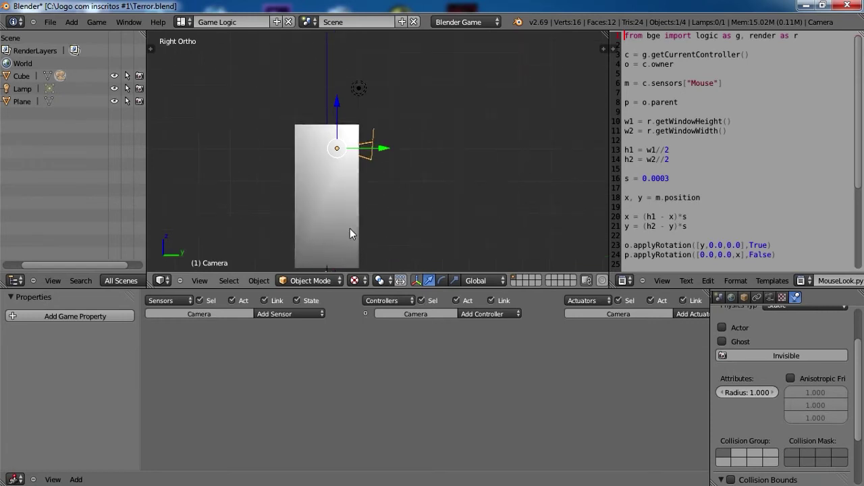
Step: Add a Mouse sensor to the camera with Mouse Event set to Movement
click(309, 314)
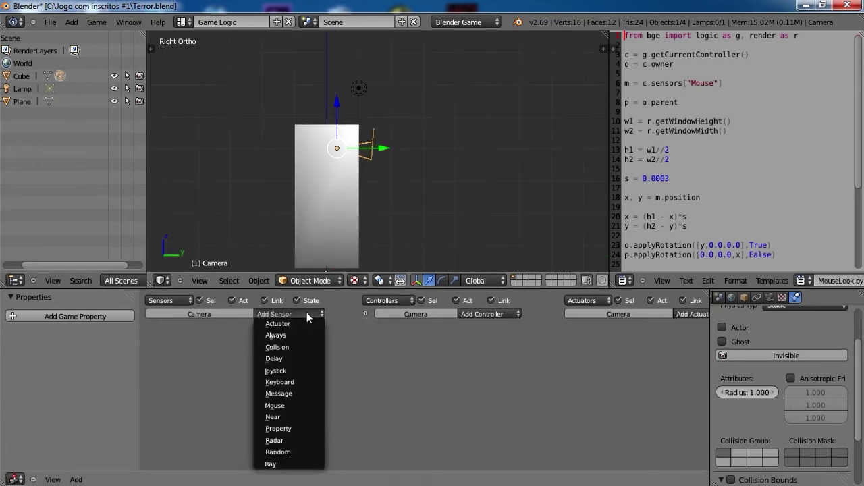
click(303, 405)
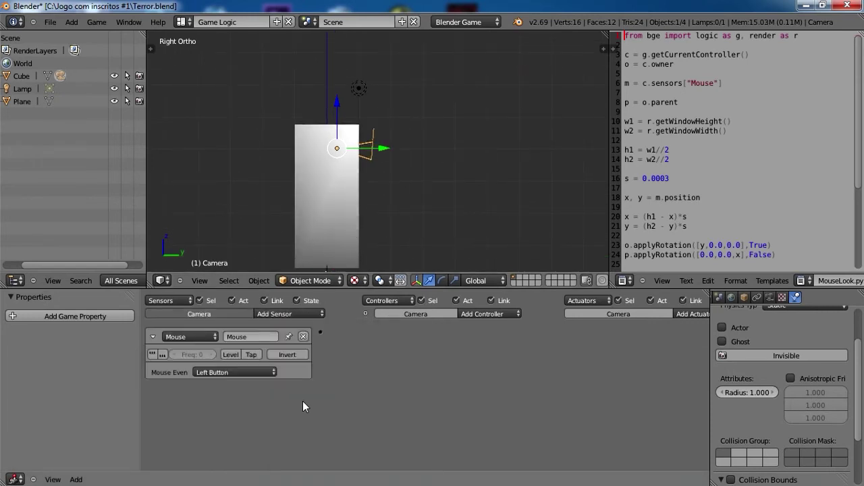
click(235, 372)
click(237, 304)
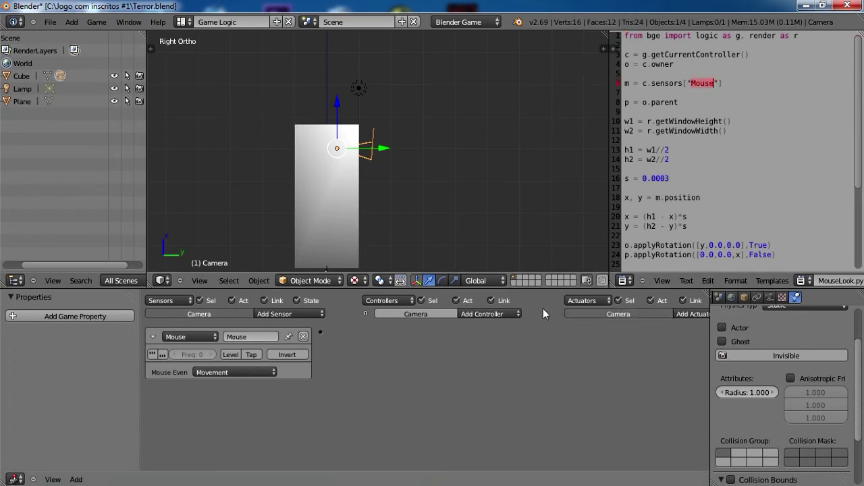
Step: Link a new Python controller running MouseLook.py to the sensor and play from the camera
click(499, 316)
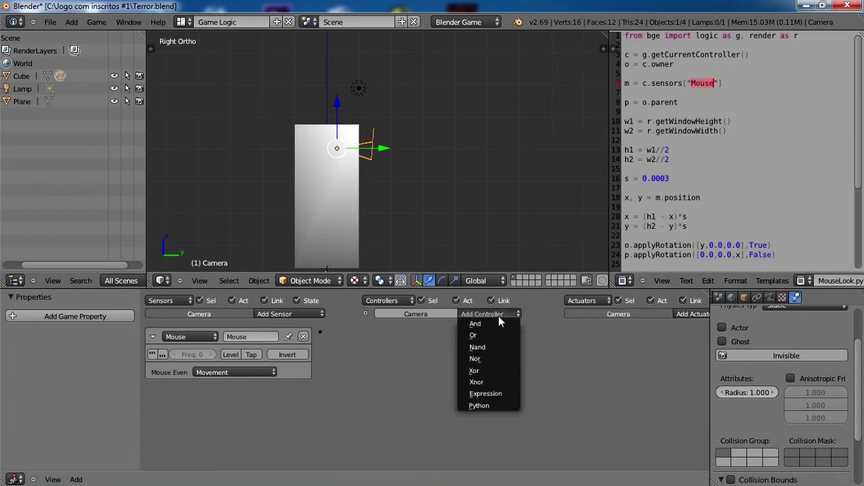
click(501, 402)
drag(338, 332, 321, 332)
click(458, 355)
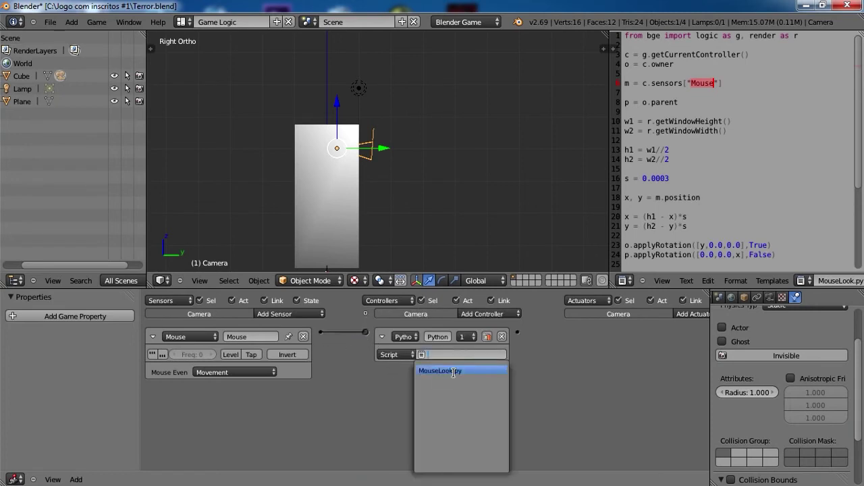
click(439, 370)
key(KP_0)
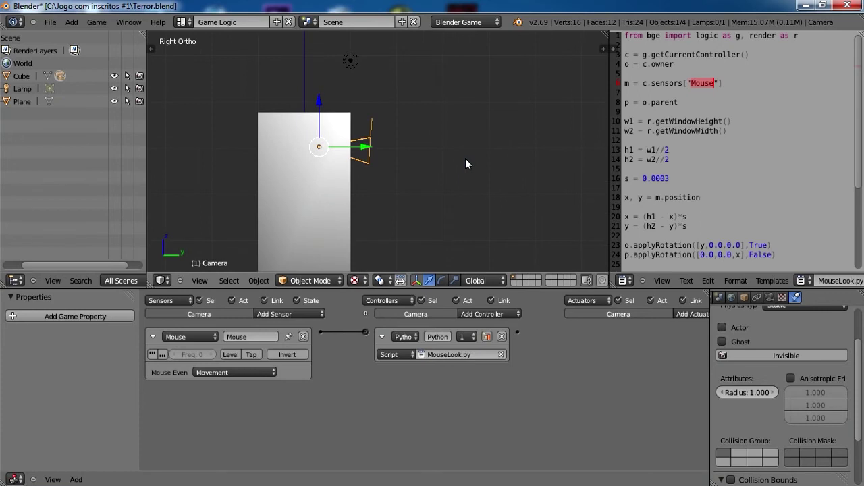
key(p)
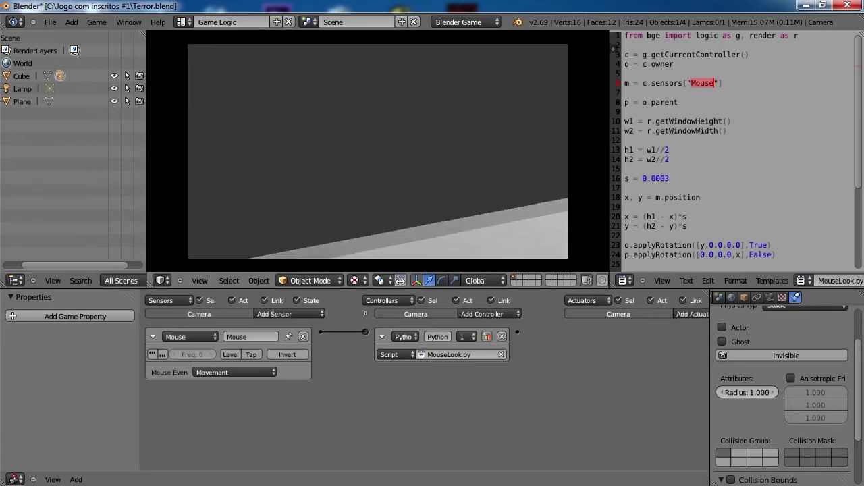
Step: Replay the game to try the mouse-look at sensitivity 0.0020, then leave camera view
key(Escape)
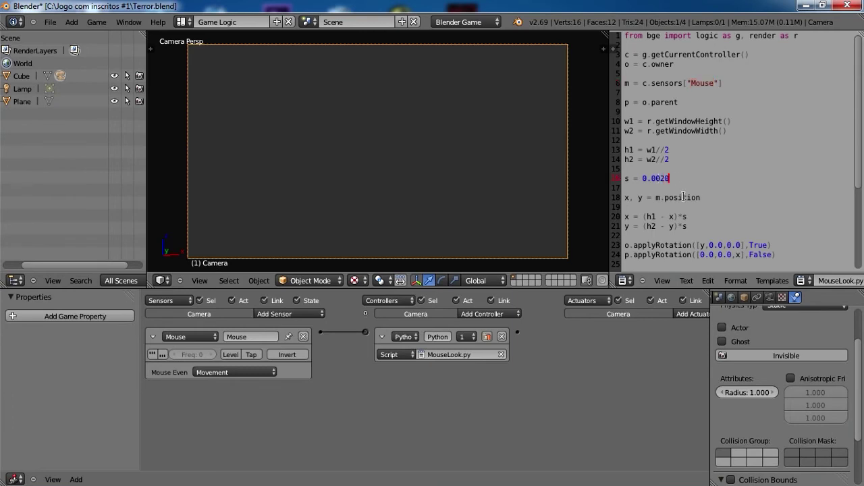
key(p)
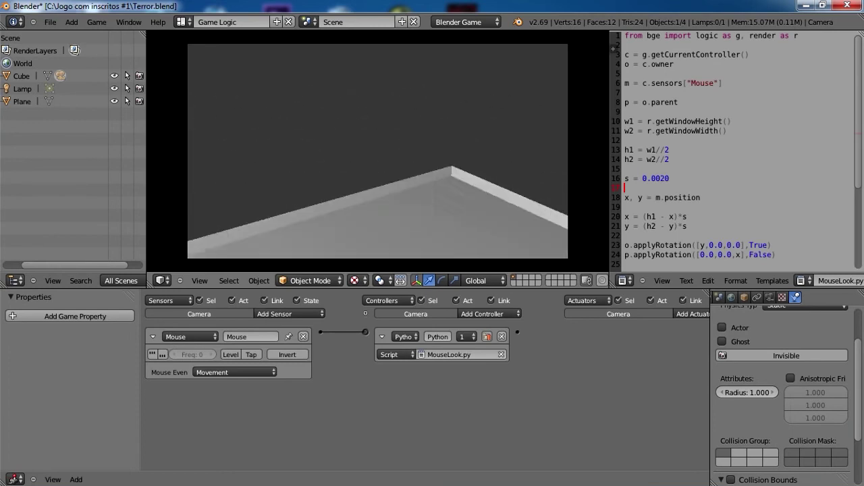
key(Escape)
key(KP_0)
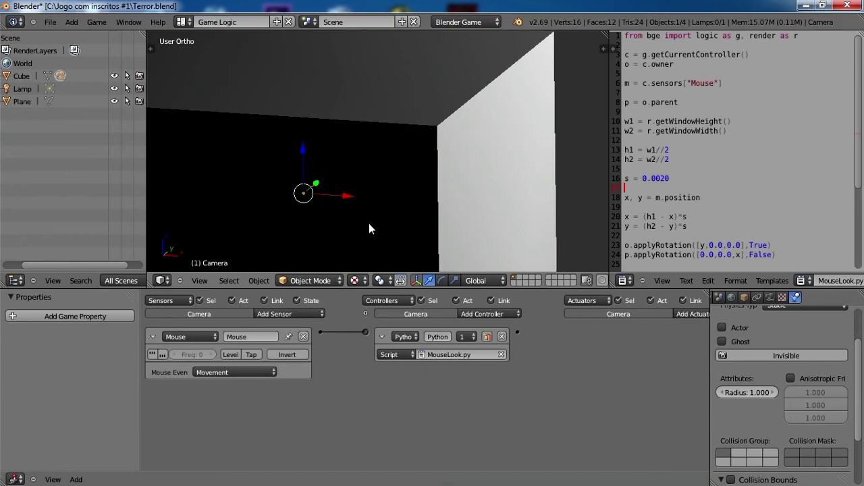
Step: Select the cube, expand its Motion1 actuator and enter 2 in one of its fields
right_click(389, 188)
click(585, 357)
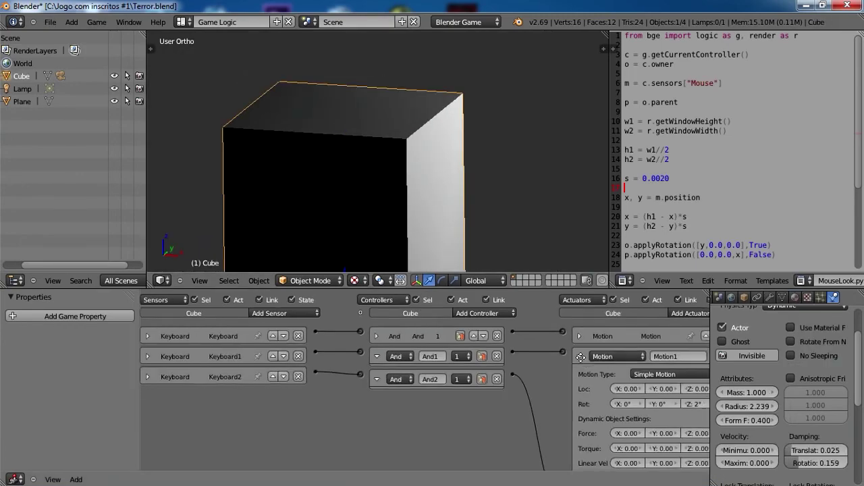
middle_drag(587, 358, 559, 298)
scroll(408, 198, down, 3)
scroll(412, 199, down, 2)
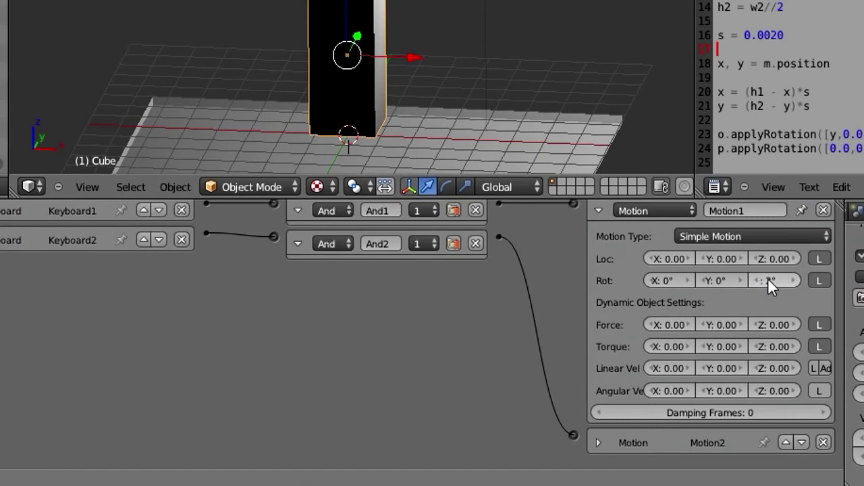
click(767, 280)
text(2)
scroll(487, 61, up, 3)
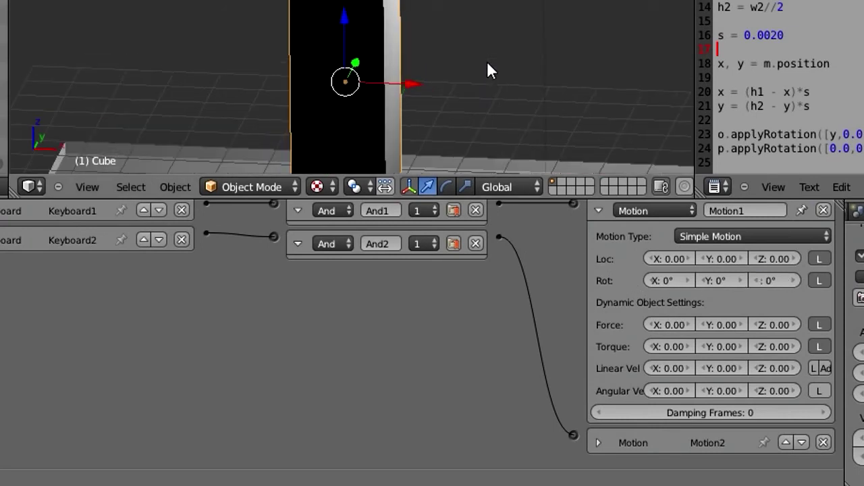
scroll(447, 85, up, 1)
Step: Set Motion1's X location step to -0.10 and test the cube's movement in game
mouse_move(383, 104)
mouse_down()
mouse_move(355, 95)
mouse_move(351, 108)
mouse_up()
right_click(336, 94)
right_click(351, 105)
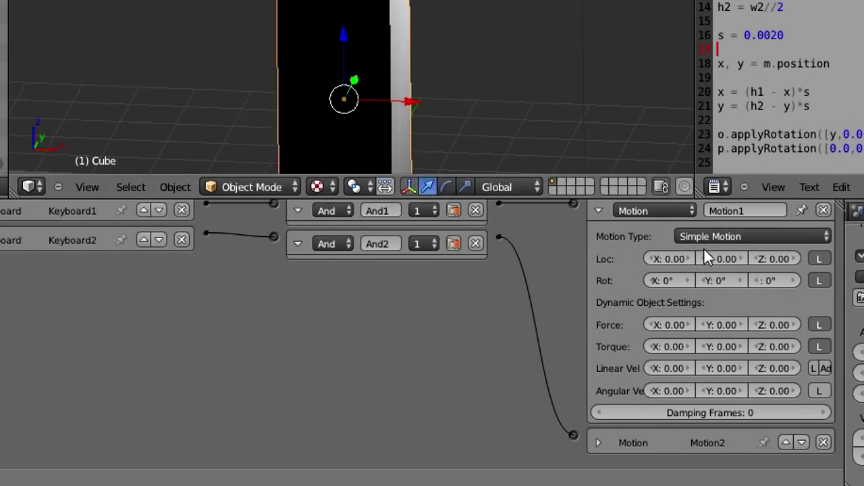
click(648, 260)
click(648, 260)
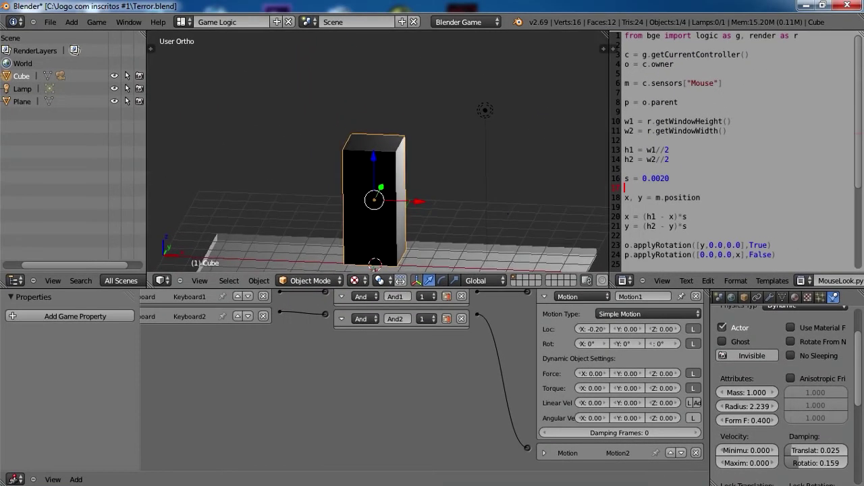
key(p)
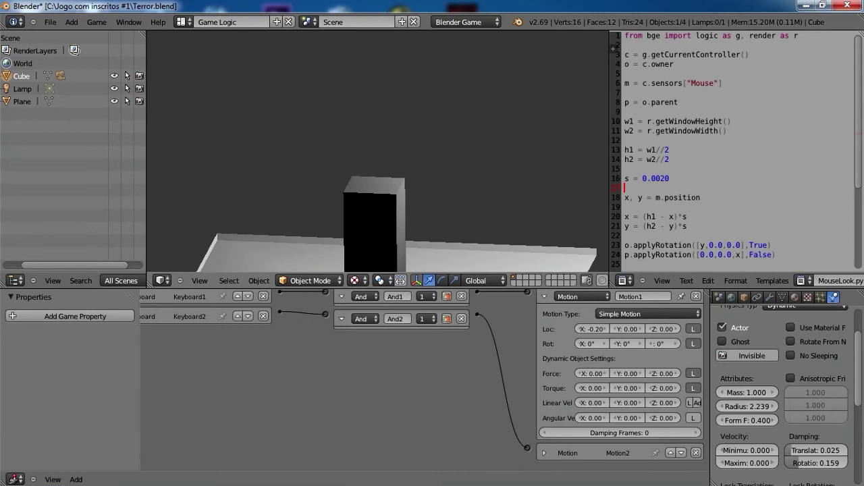
key(Escape)
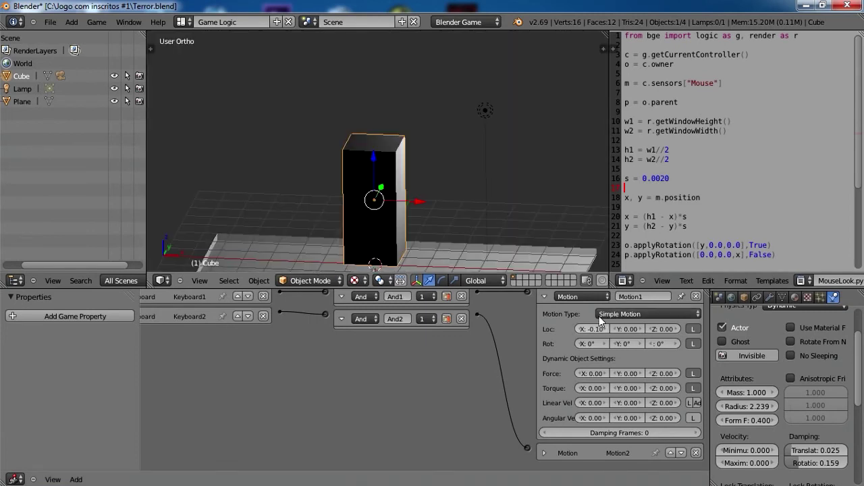
key(p)
key(Escape)
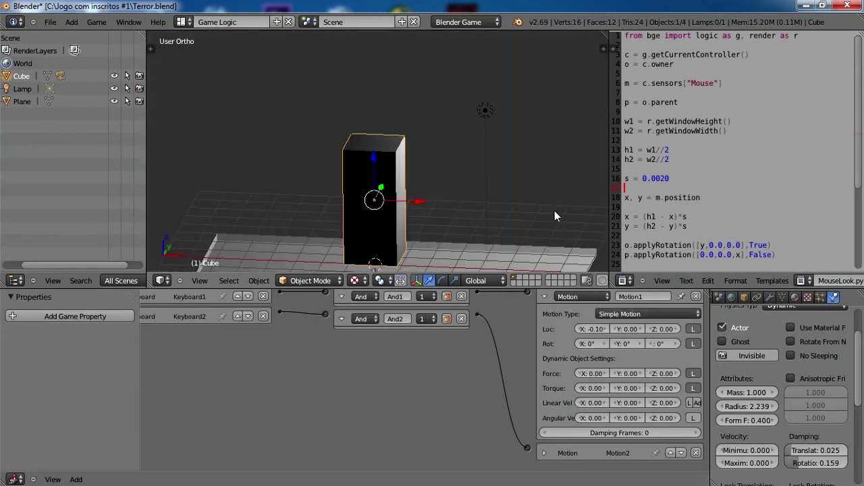
Step: Set Motion2's X location step to 0.10 and play-test through the camera view
click(544, 298)
click(547, 379)
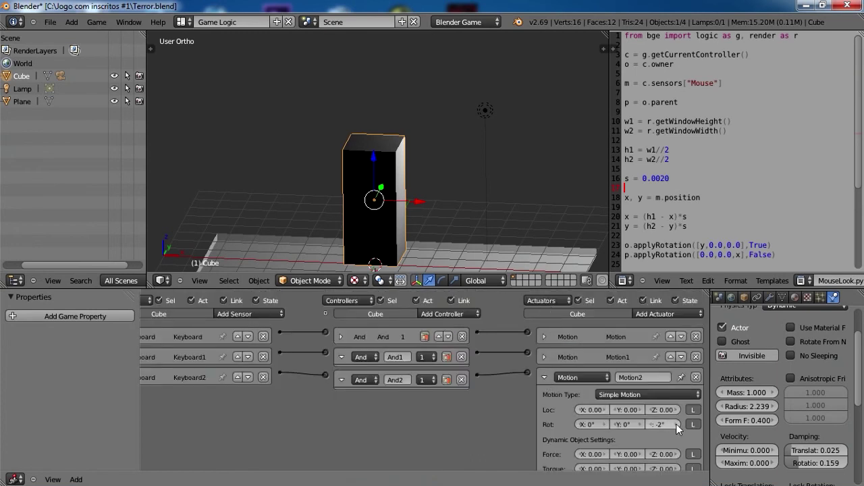
click(603, 410)
key(KP_0)
key(p)
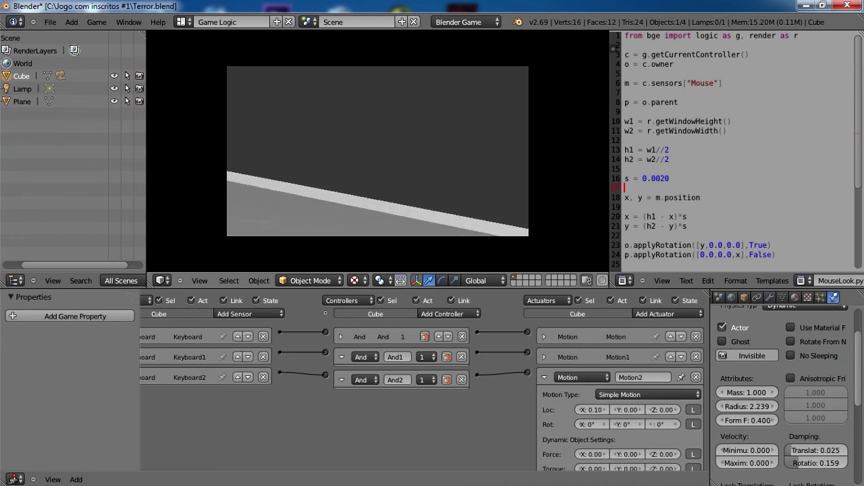
key(Escape)
Step: Run the game with the 3D view maximized, then restore the normal layout
key(ctrl+Up)
key(p)
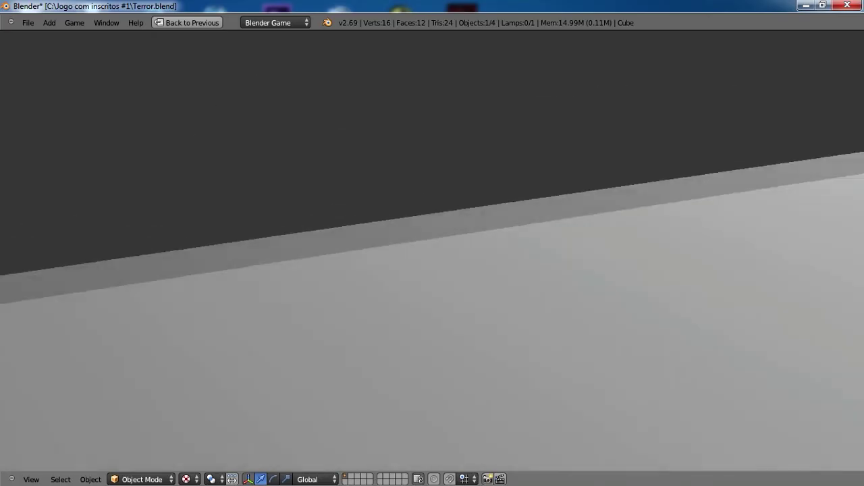
key(Escape)
key(ctrl+Up)
Step: Save over Terror.blend and return to the camera view
key(ctrl+s)
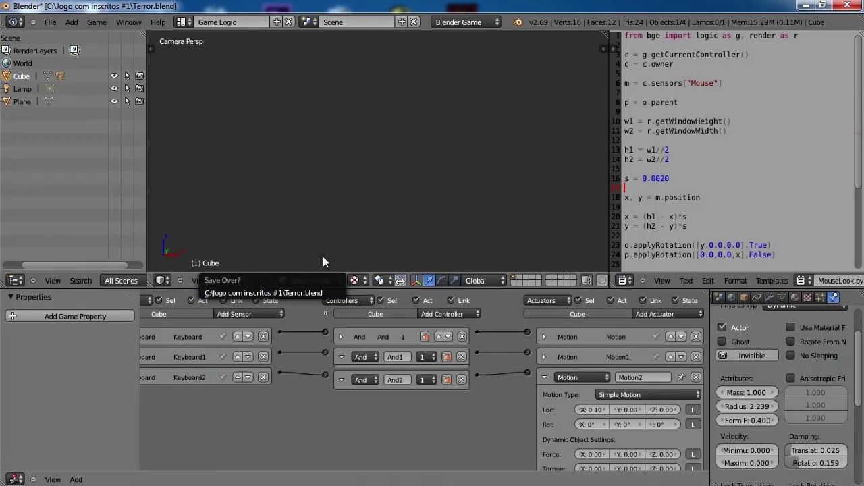
click(323, 242)
middle_drag(378, 209, 274, 228)
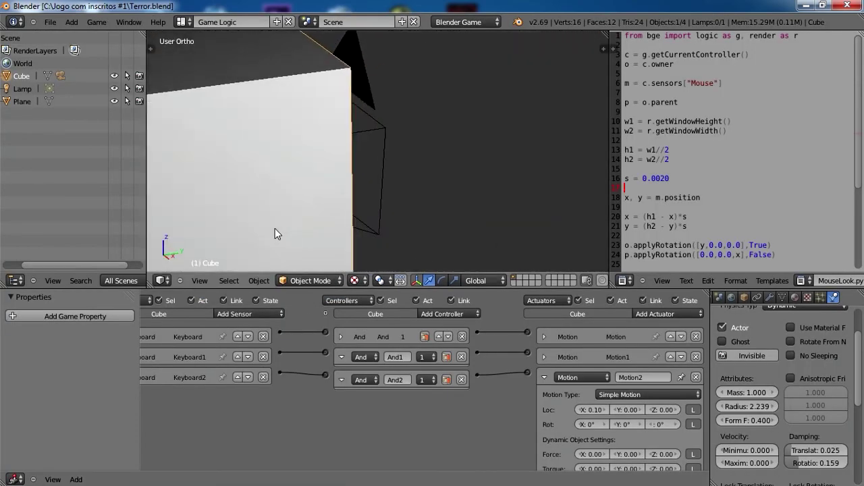
scroll(371, 191, down, 3)
key(KP_0)
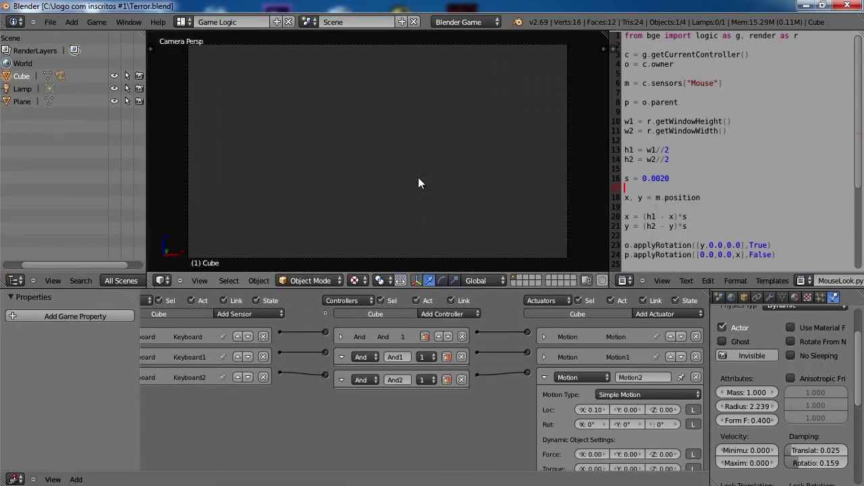
Step: Select the camera and resize the panes so the 3D view is larger beside MouseLook.py
right_click(567, 240)
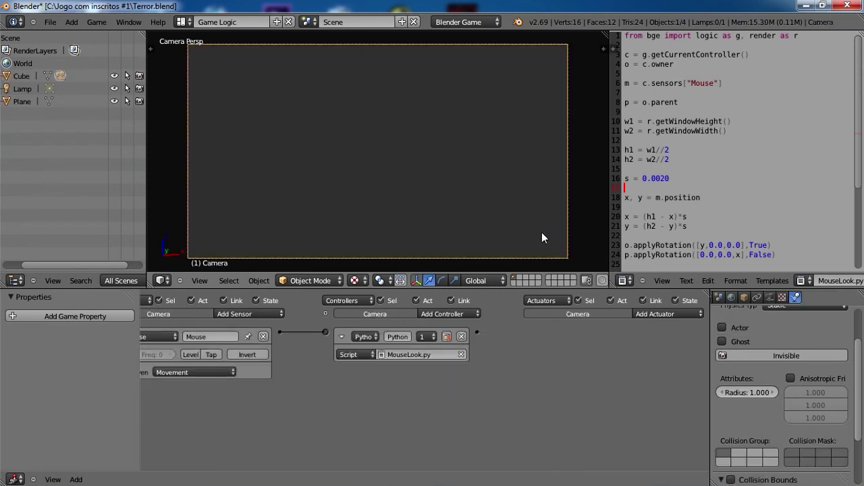
scroll(539, 231, down, 1)
scroll(539, 231, down, 1)
scroll(480, 207, up, 2)
scroll(472, 210, down, 1)
middle_drag(470, 208, 301, 230)
key(KP_0)
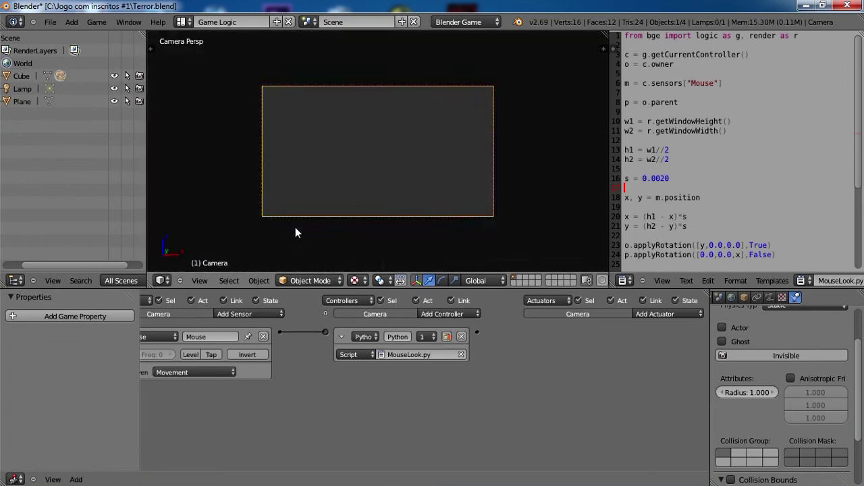
scroll(295, 227, up, 1)
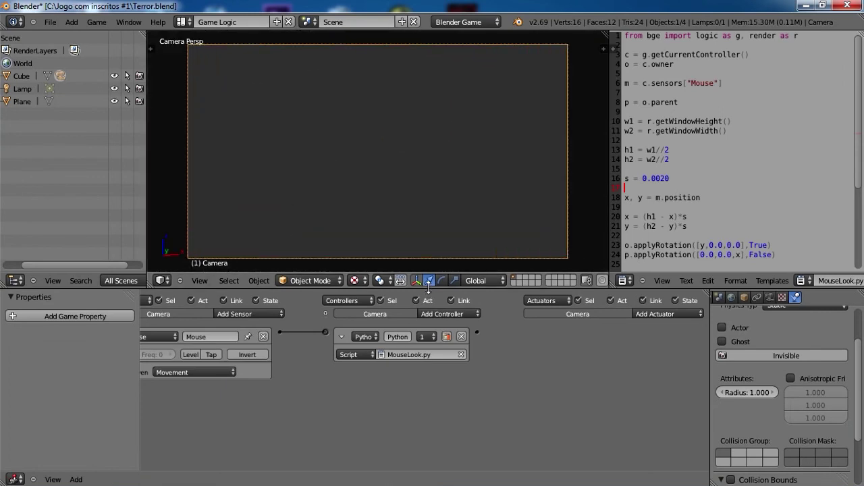
drag(429, 288, 431, 315)
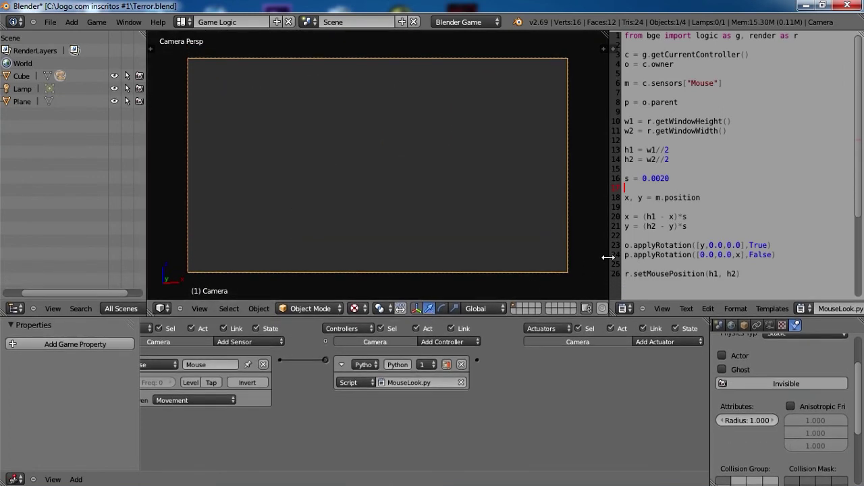
drag(609, 258, 630, 257)
Step: Save the file and test the mouse recentring in game
key(ctrl+s)
key(Return)
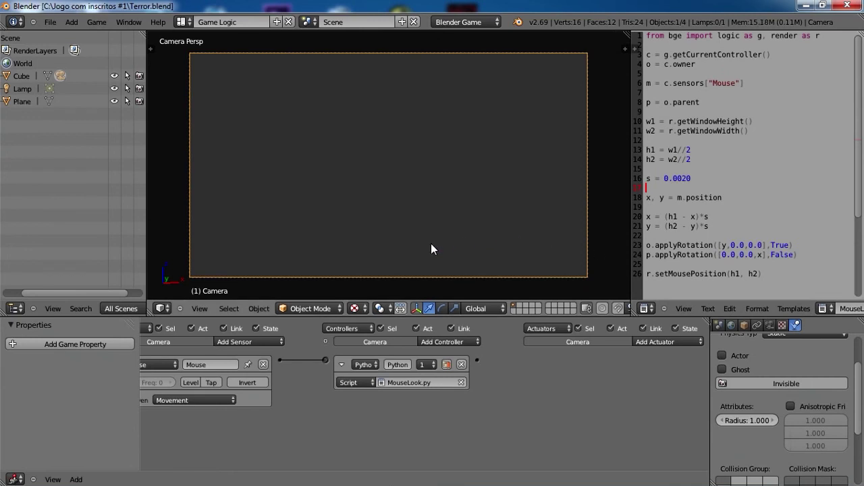
key(p)
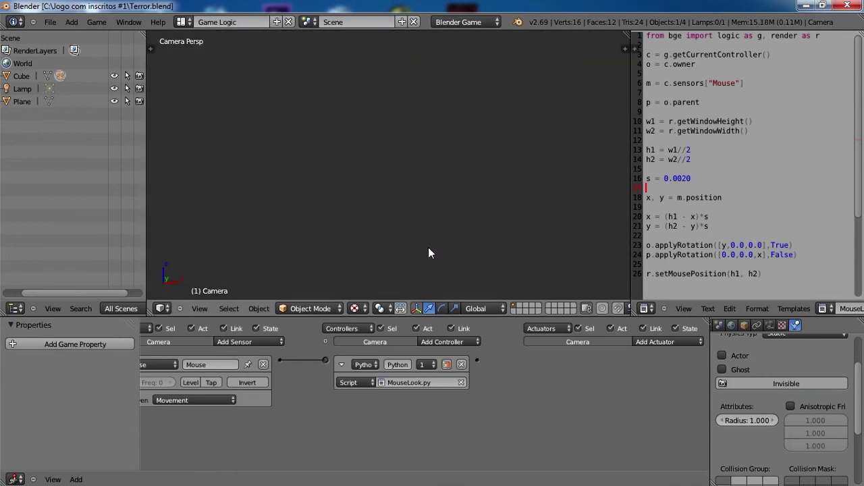
key(Escape)
Step: Orbit and zoom the view to inspect the cube on the plane
mouse_move(425, 225)
middle_down()
mouse_move(393, 235)
mouse_move(302, 233)
mouse_move(367, 195)
middle_up()
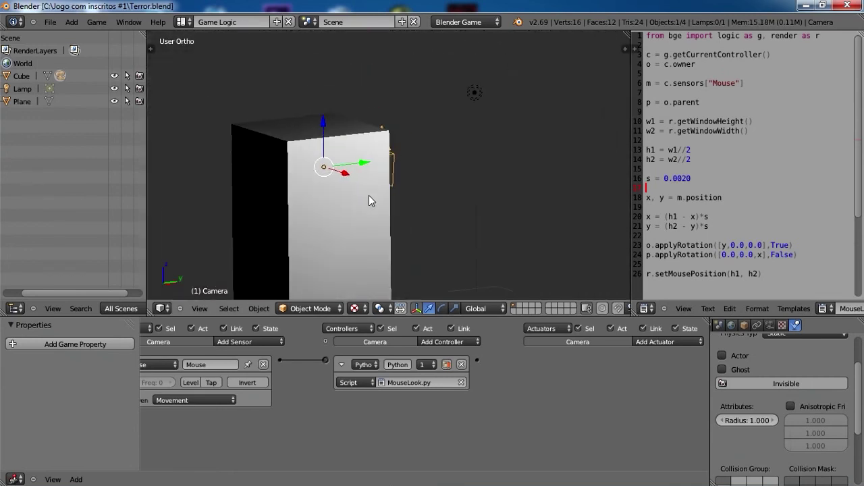
scroll(431, 173, down, 5)
mouse_move(431, 174)
middle_down()
mouse_move(376, 196)
mouse_move(329, 189)
mouse_move(404, 167)
middle_up()
scroll(403, 168, up, 2)
scroll(404, 168, up, 1)
drag(395, 164, 428, 174)
scroll(356, 169, down, 2)
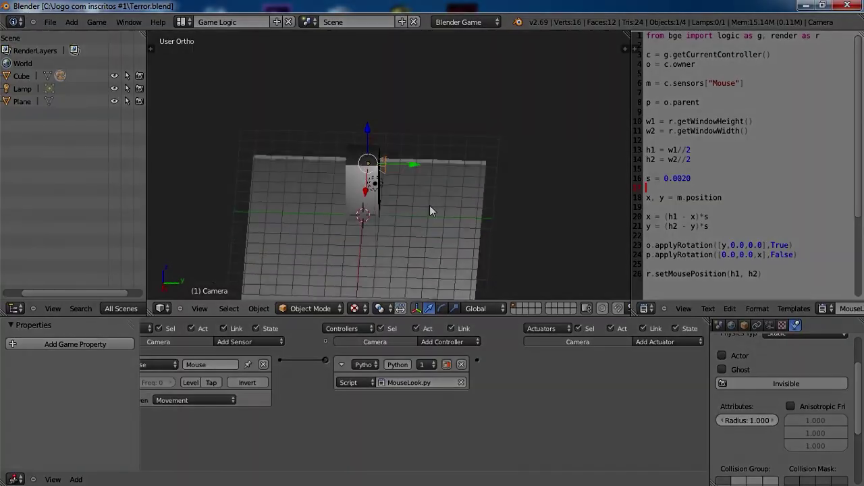